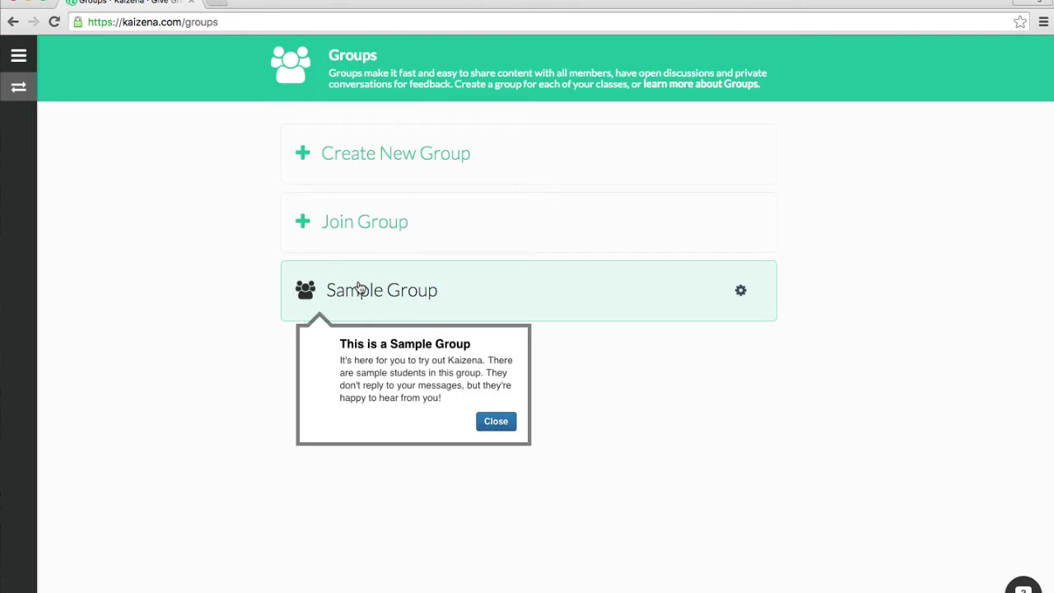
# Open the Sample Group, landing on its Tutorial conversation with the shared Kaizena Feedback Features file
pyautogui.click(357, 289)
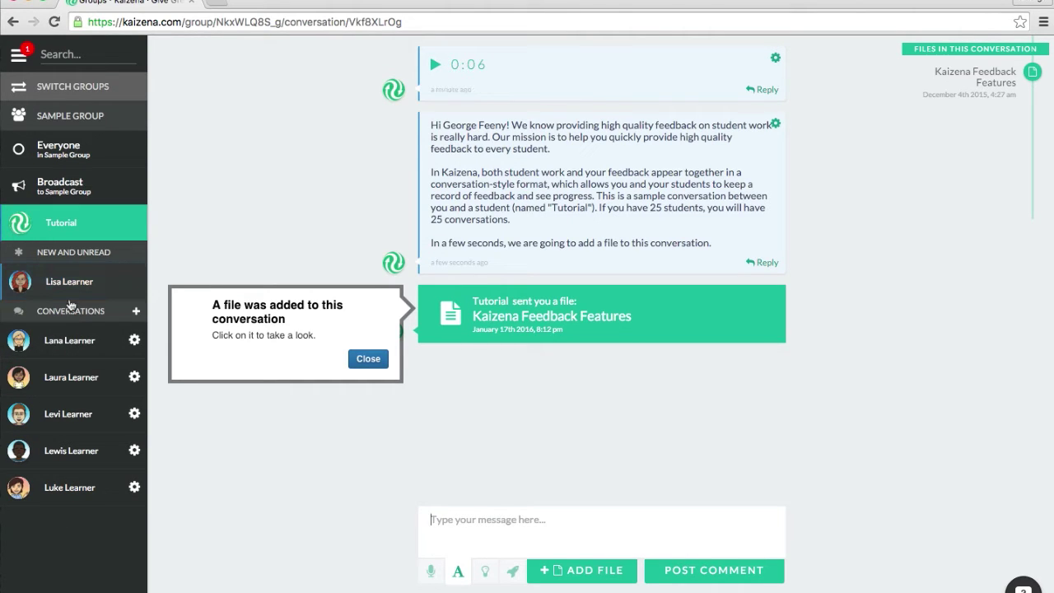
# Open the student's conversation and scroll its thread down to the Administratum file card
pyautogui.click(79, 464)
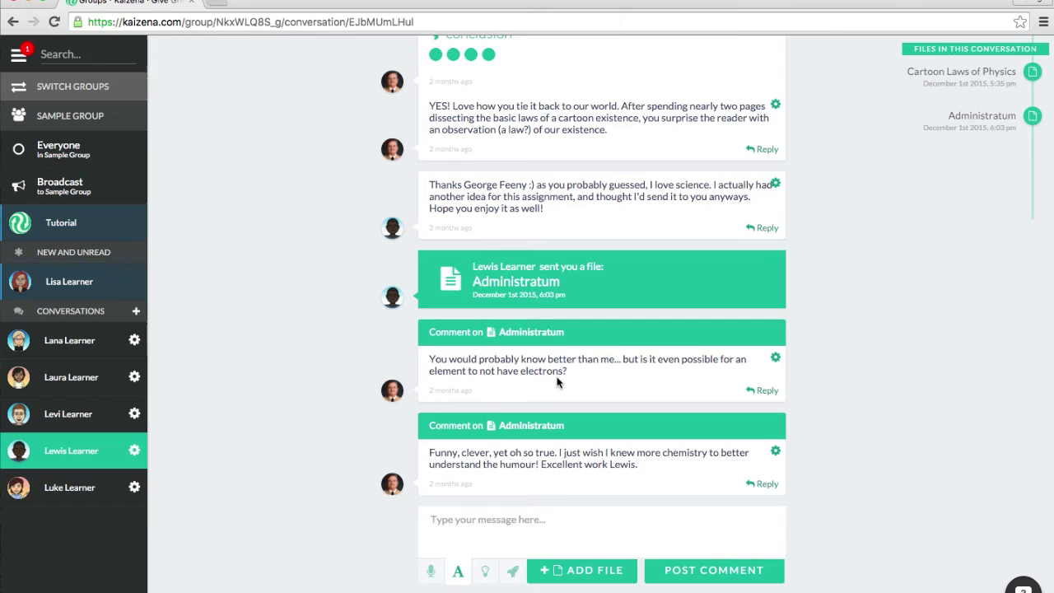
pyautogui.scroll(1, 572, 312)
pyautogui.scroll(5, 571, 312)
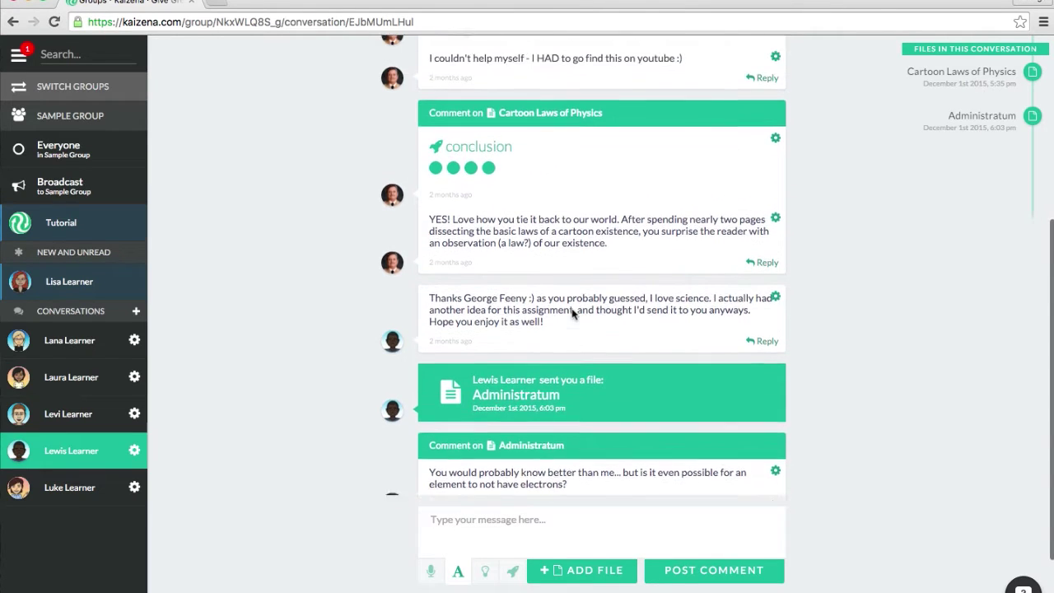
pyautogui.scroll(1, 579, 283)
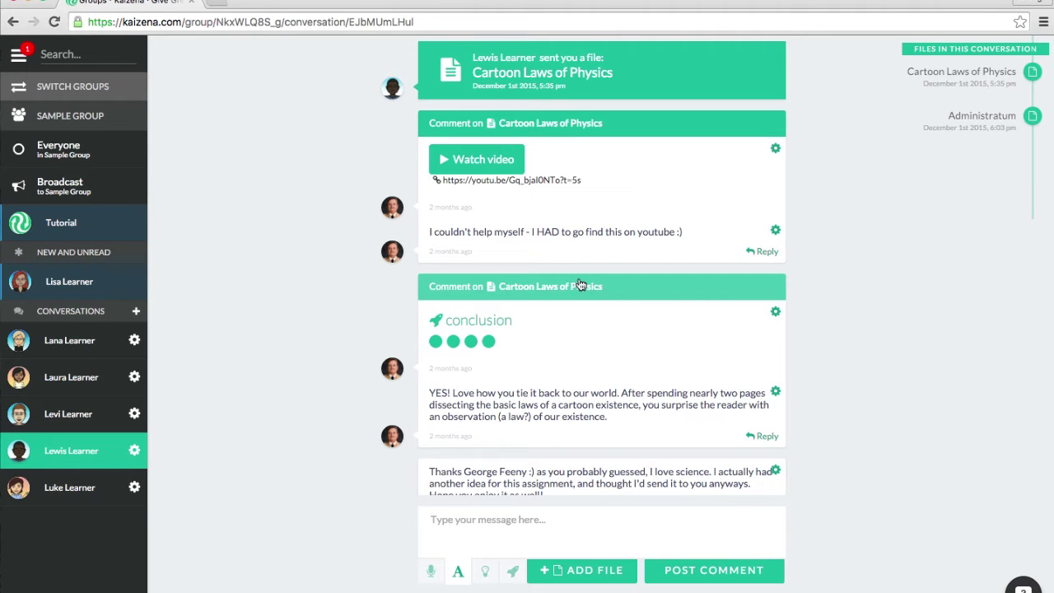
pyautogui.scroll(-7, 579, 284)
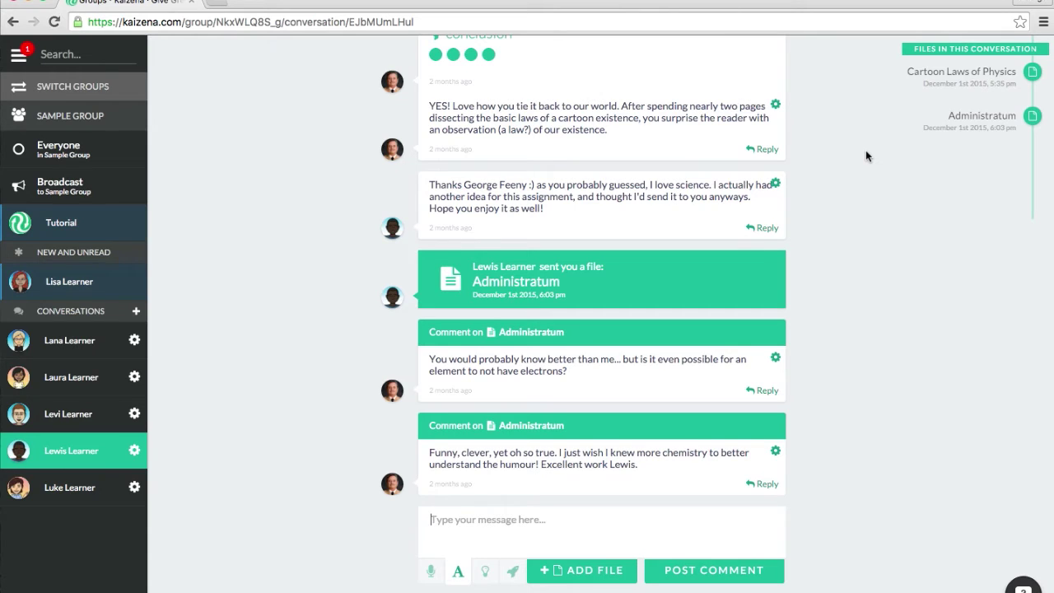
pyautogui.scroll(-1, 662, 287)
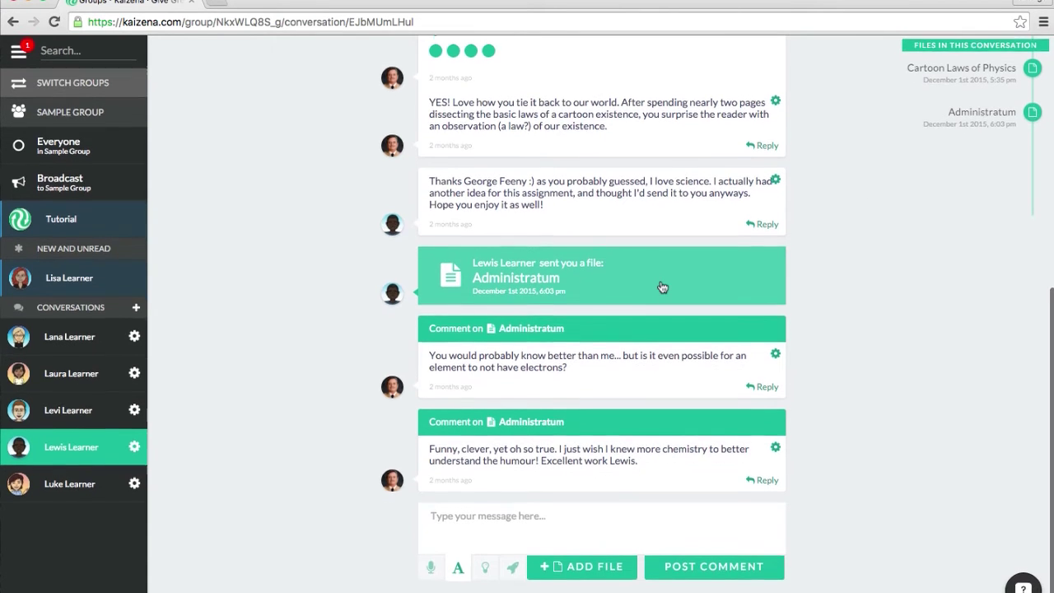
# Open the Administratum essay and highlight its opening sentence for commenting
pyautogui.click(550, 289)
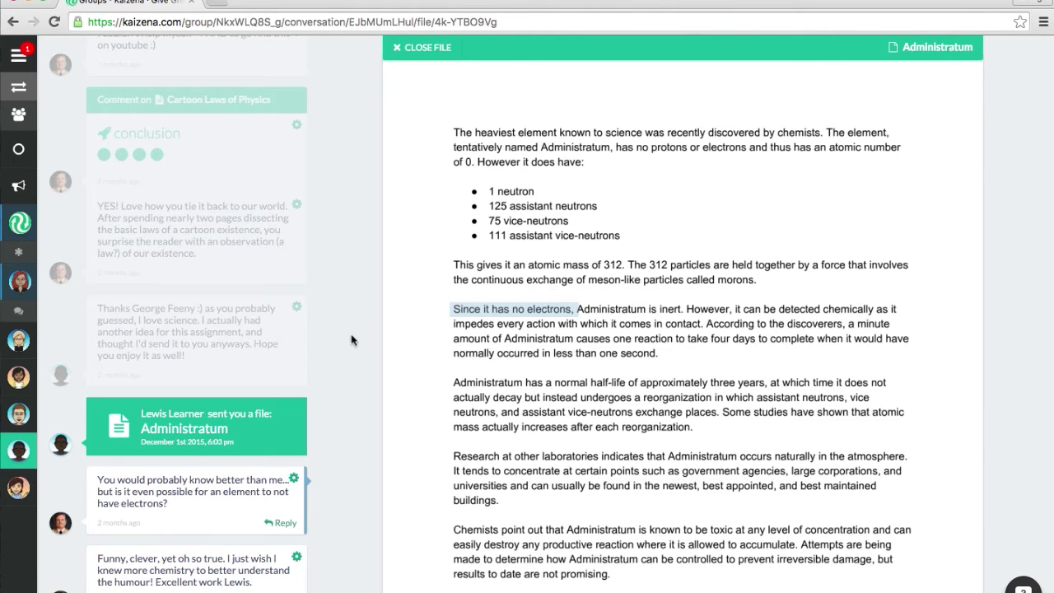
pyautogui.scroll(-5, 289, 383)
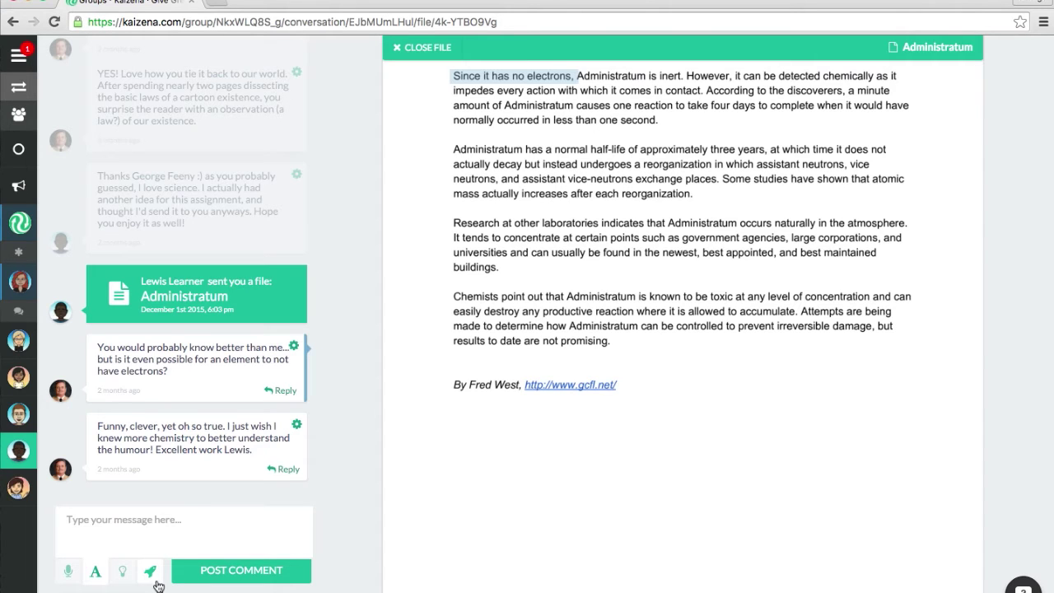
pyautogui.scroll(5, 464, 250)
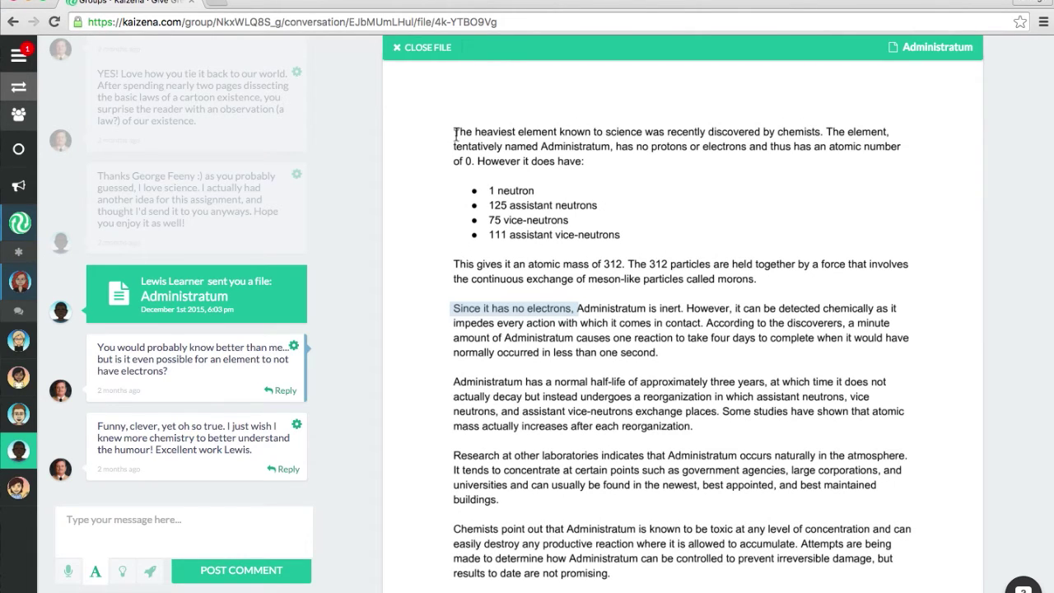
pyautogui.moveTo(455, 134); pyautogui.dragTo(821, 132)
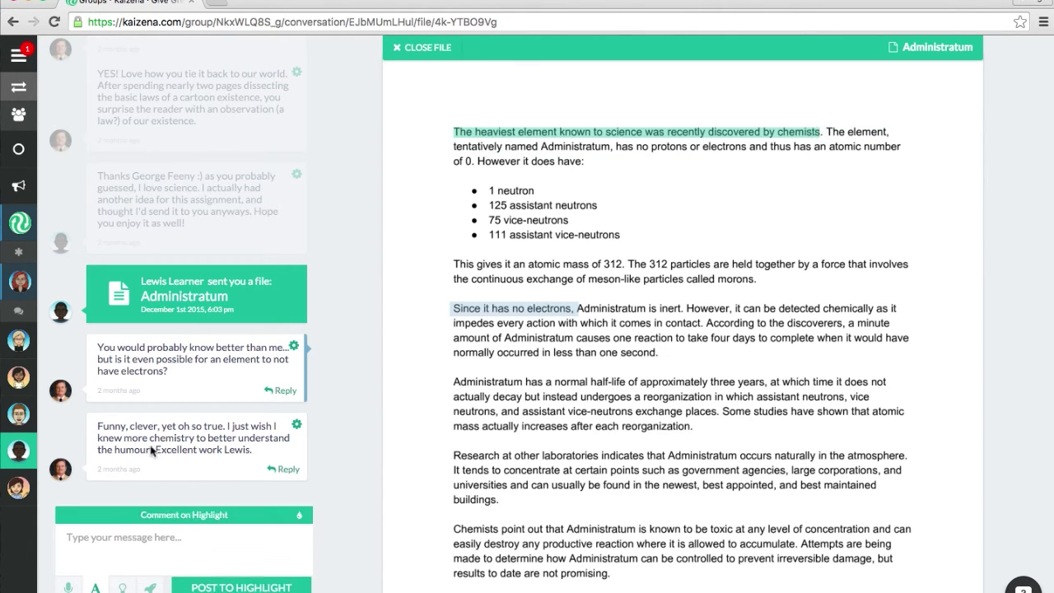
# Record a 0:19 voice comment on the highlighted opening sentence, allowing microphone access
pyautogui.click(68, 588)
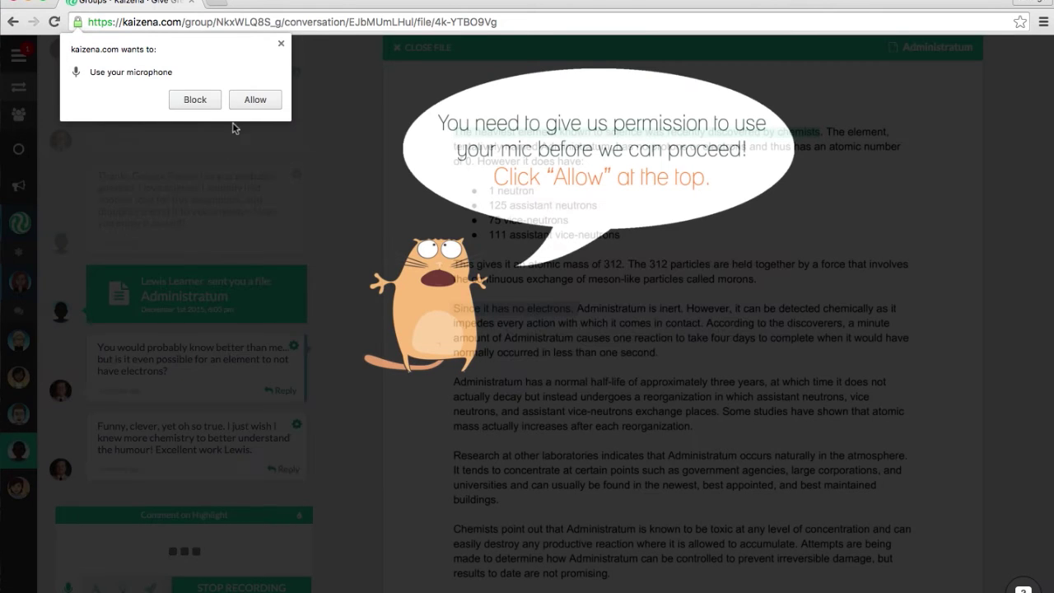
pyautogui.click(252, 102)
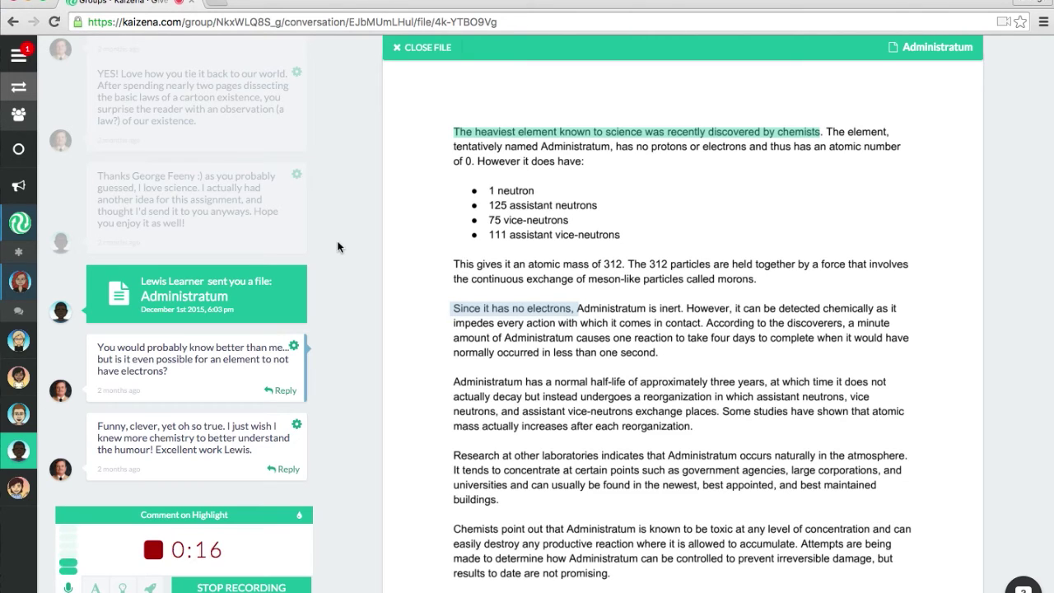
pyautogui.click(210, 587)
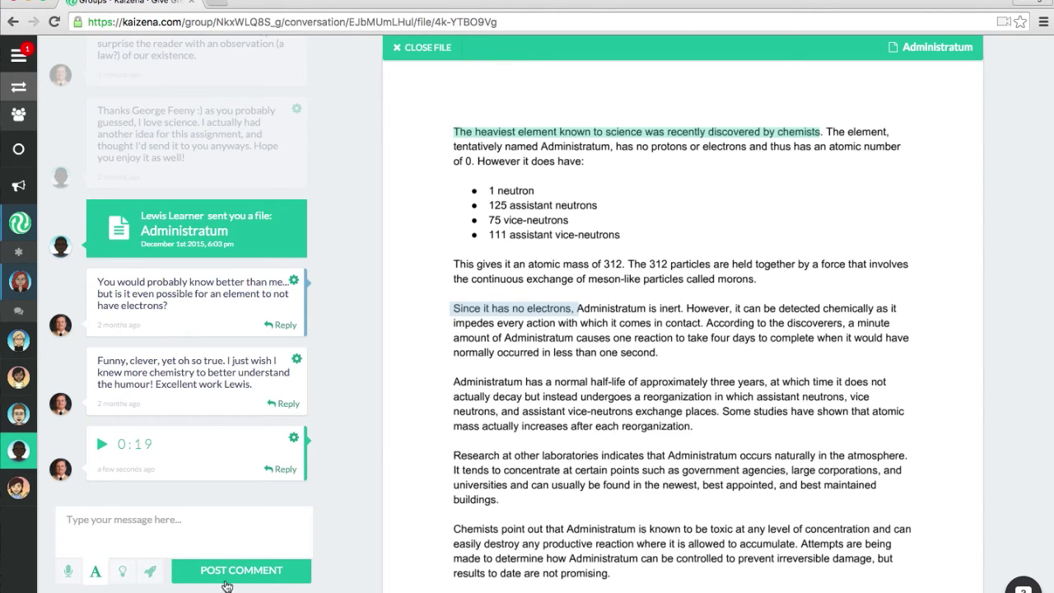
# Highlight "1 neutron" and post the comment "Can you indent this some more?" on it
pyautogui.moveTo(487, 191); pyautogui.dragTo(537, 189)
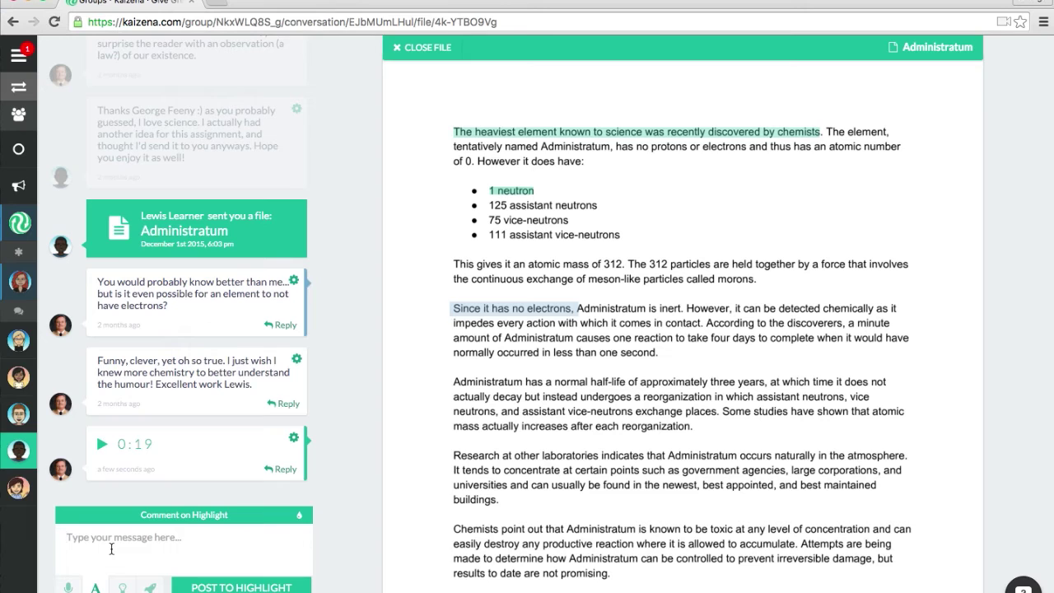
pyautogui.write('Can')
pyautogui.write('indent this some came')
pyautogui.press('BackSpace')
pyautogui.press('BackSpace')
pyautogui.press('BackSpace')
pyautogui.press('BackSpace')
pyautogui.press('BackSpace')
pyautogui.write('more?')
pyautogui.click(203, 587)
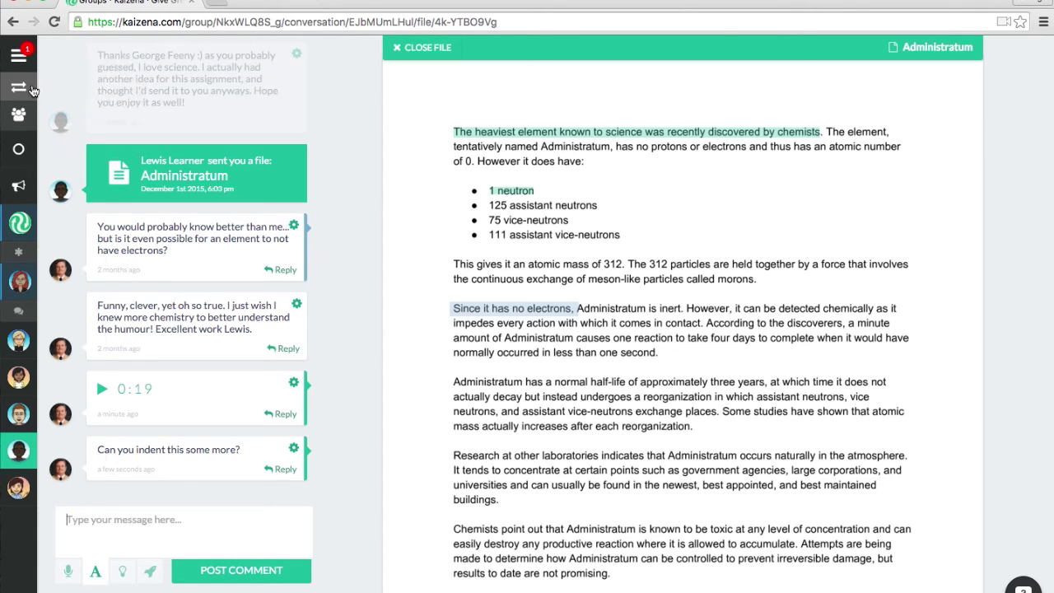
# Switch to the Lessons page through the navigation menu
pyautogui.click(18, 56)
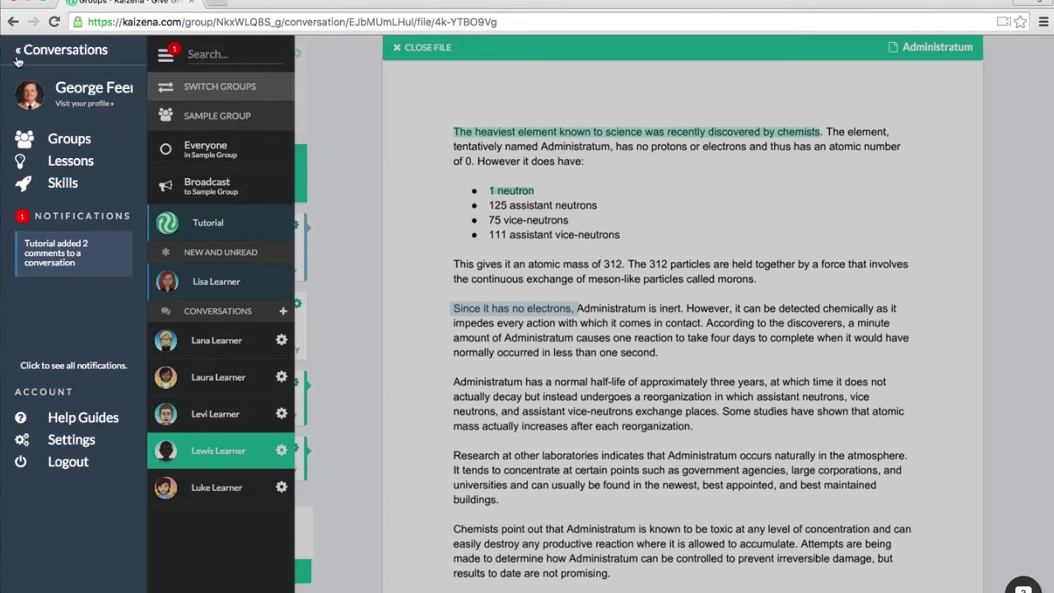
pyautogui.click(49, 157)
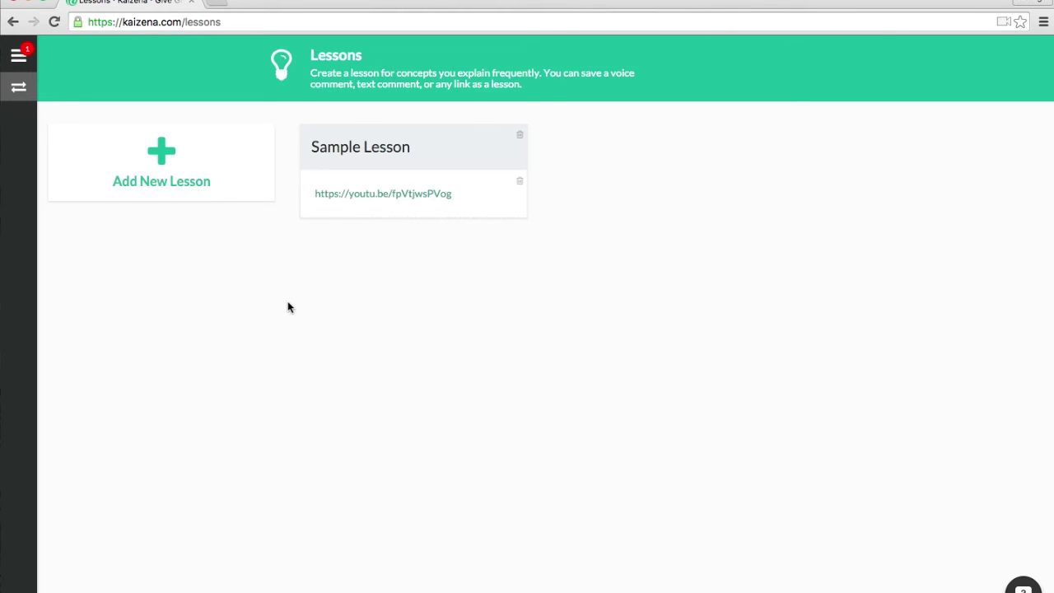
# Add a new lesson named "Paragraph Transitions"
pyautogui.click(213, 190)
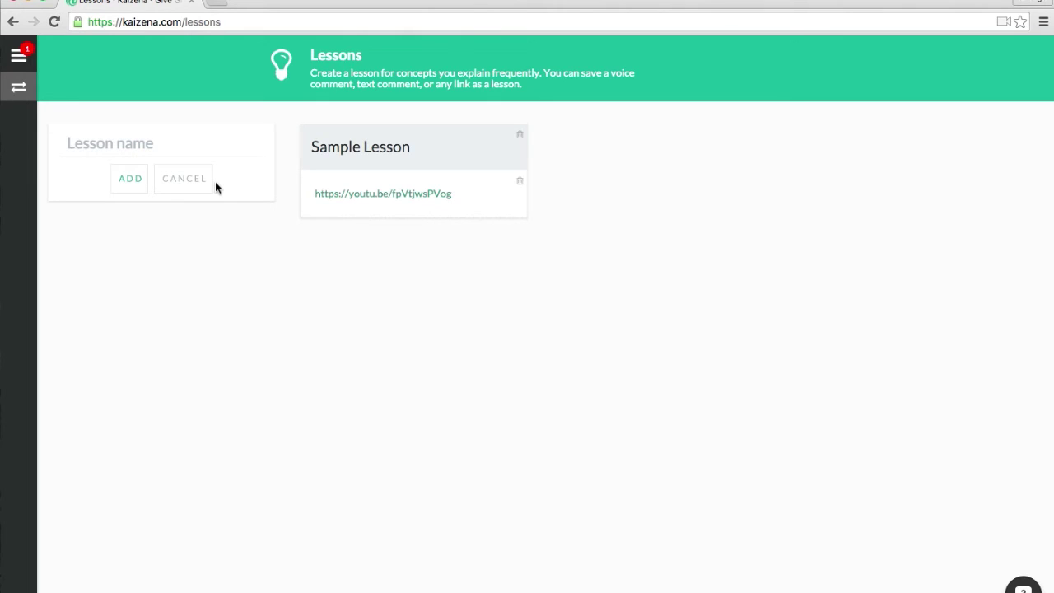
pyautogui.write('Para')
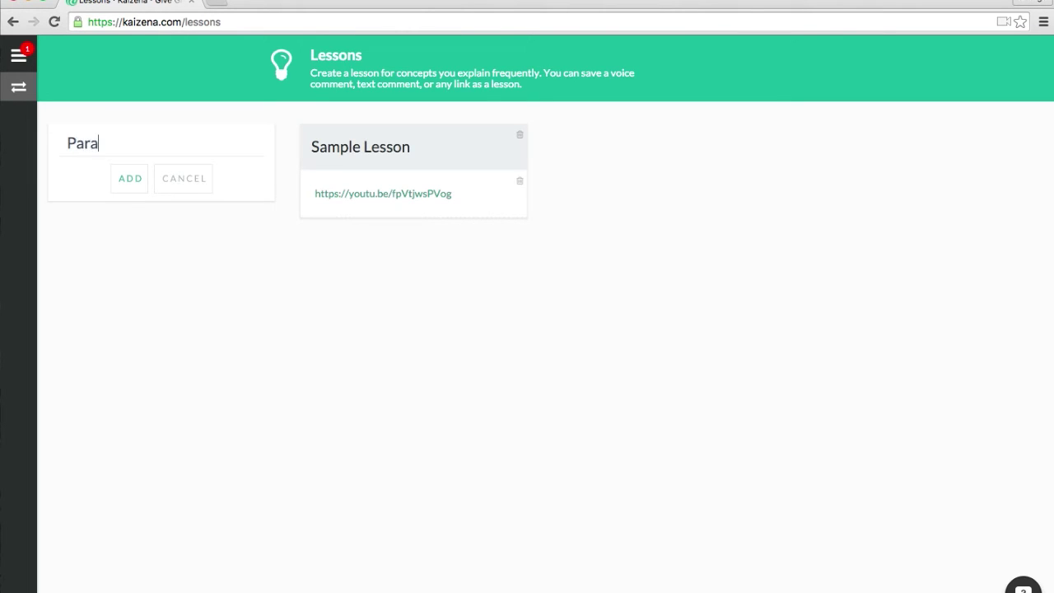
pyautogui.write('graph Tran')
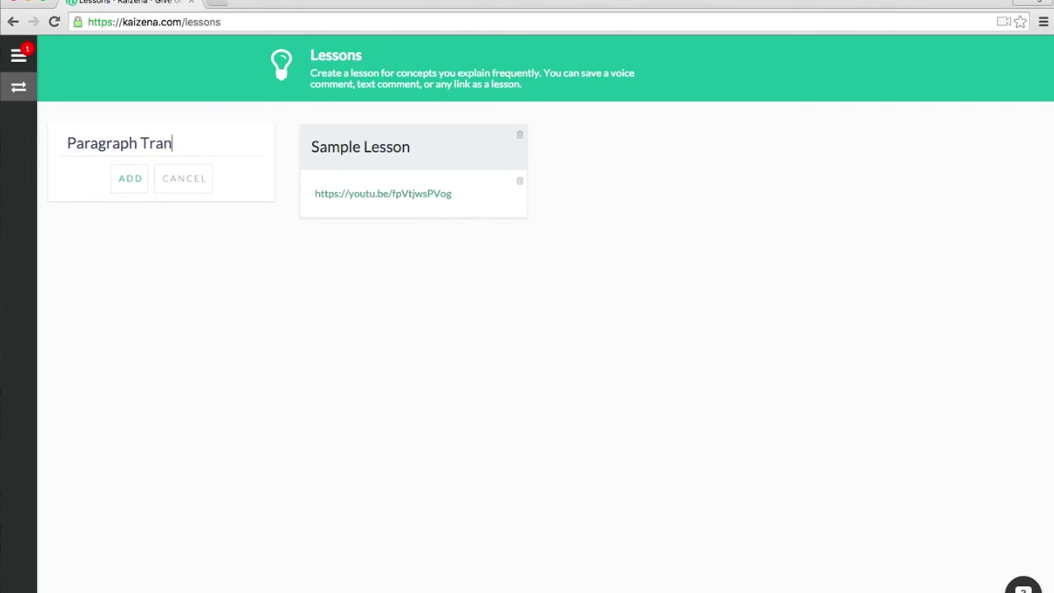
pyautogui.write('sitions')
pyautogui.click(131, 184)
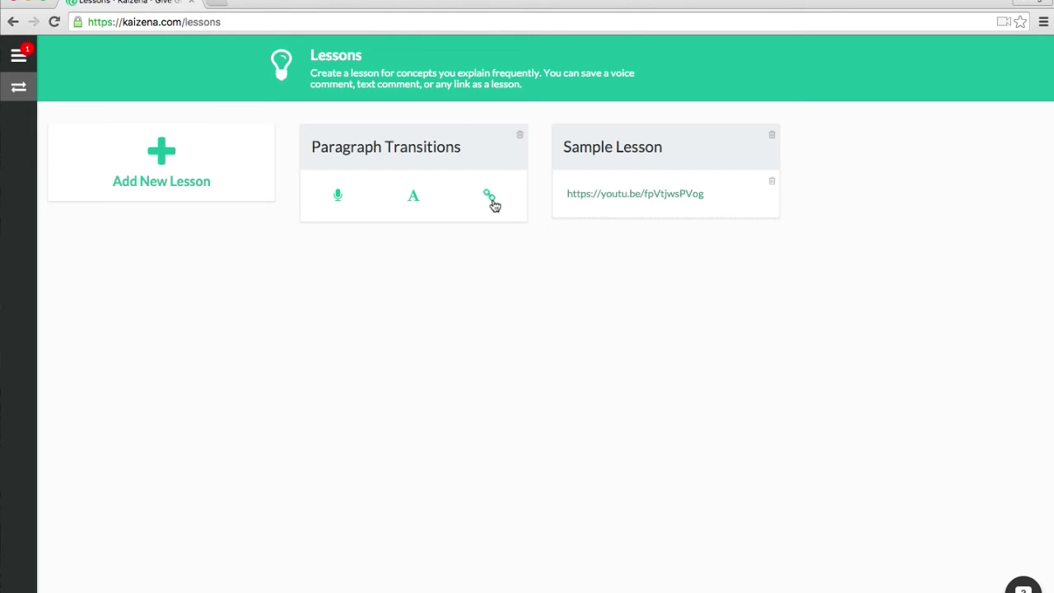
# Search YouTube for "paragraph transitions" and copy the Paragraph Transitions & Connections video's address
pyautogui.click(217, 5)
pyautogui.write('youtube.com')
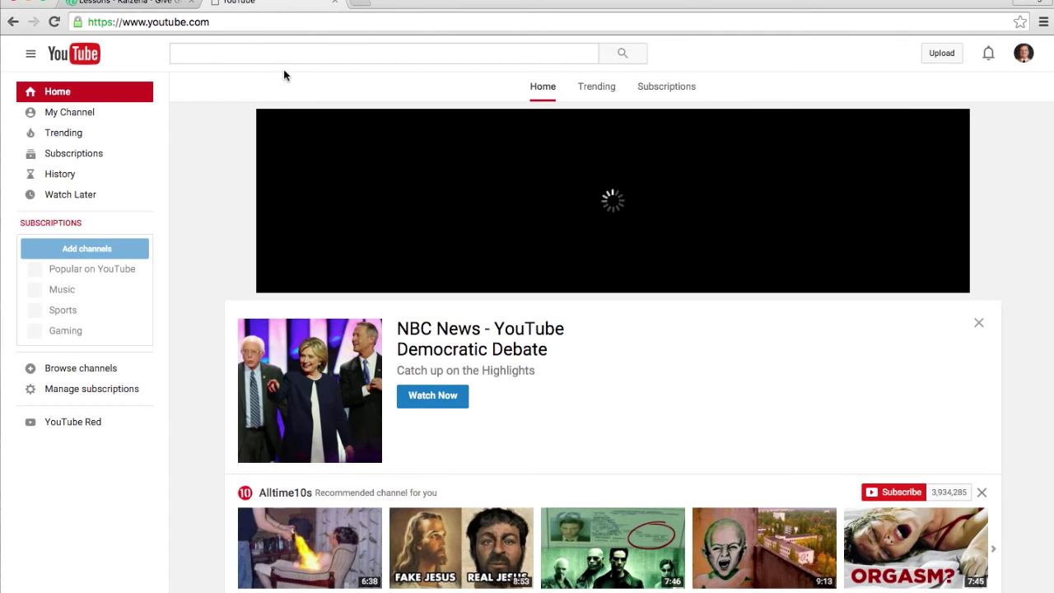
pyautogui.write('paragra')
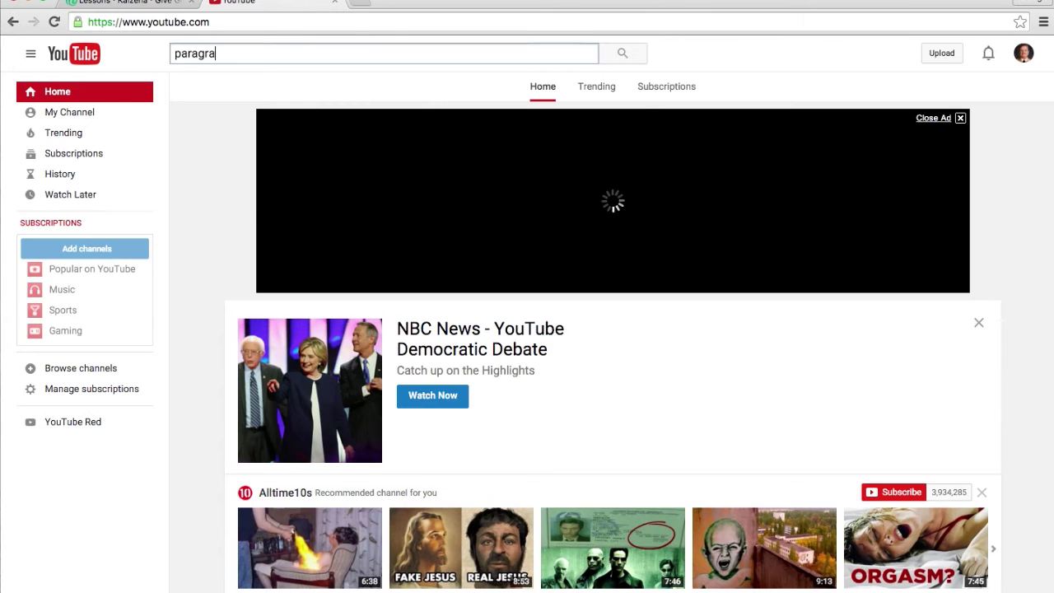
pyautogui.write('ph transitions')
pyautogui.press('Return')
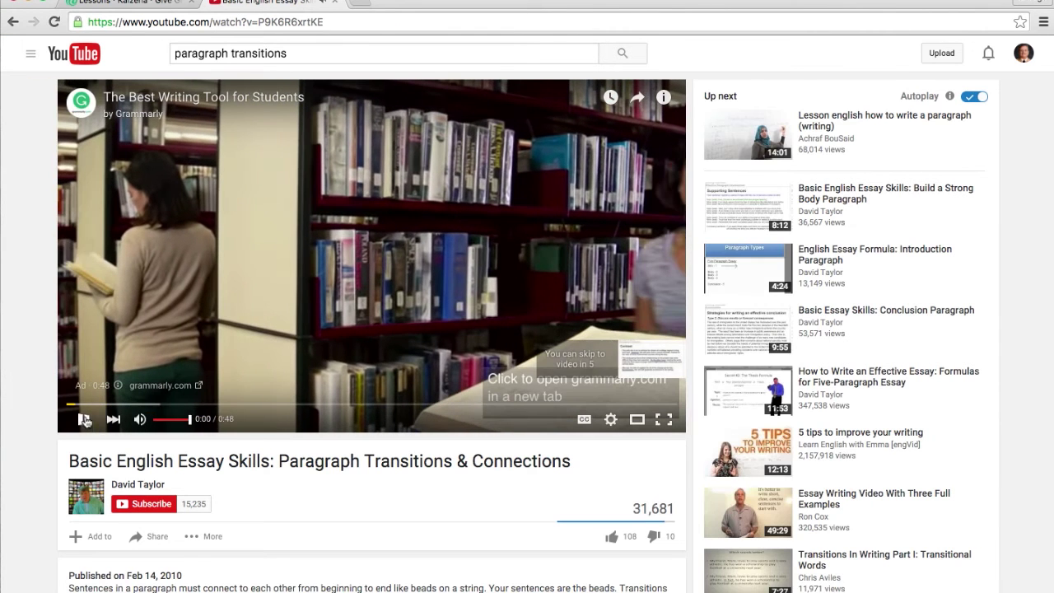
pyautogui.click(265, 22)
pyautogui.rightClick(265, 22)
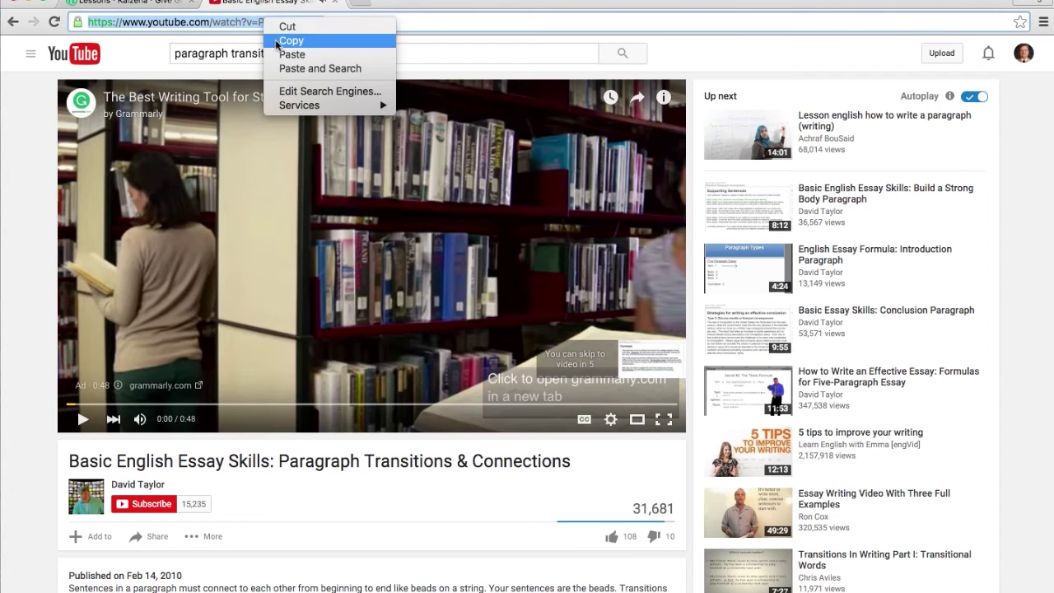
pyautogui.click(276, 41)
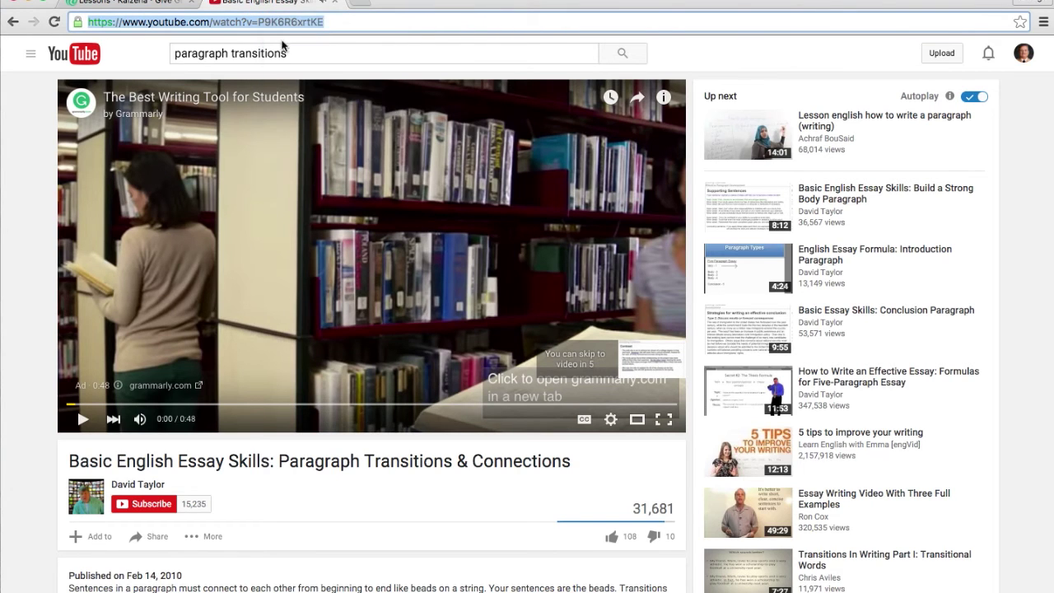
# Close YouTube and paste the copied video link into the Paragraph Transitions lesson, then post it
pyautogui.click(334, 2)
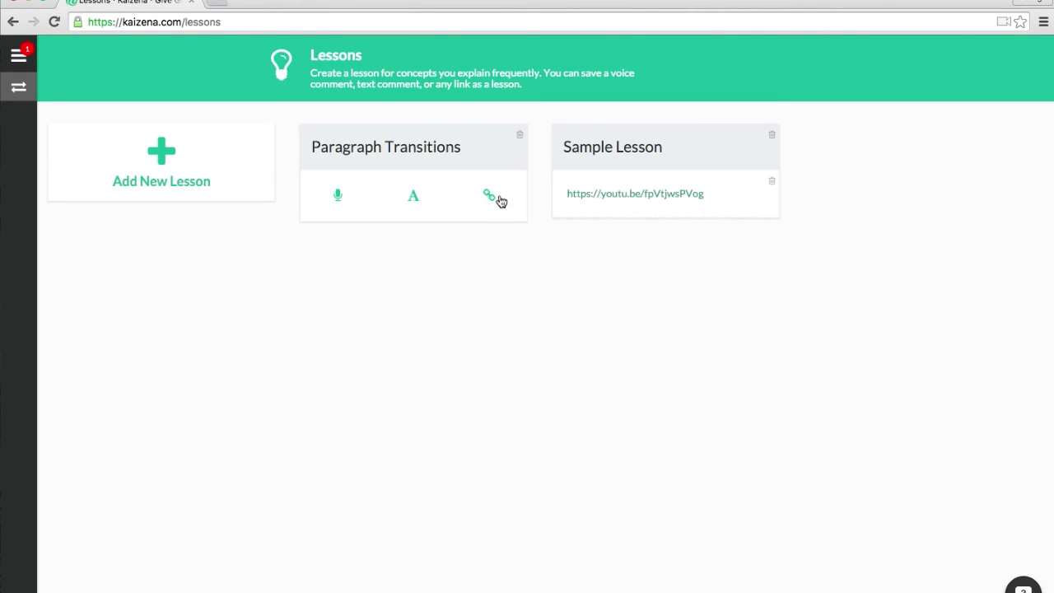
pyautogui.click(493, 198)
pyautogui.rightClick(394, 223)
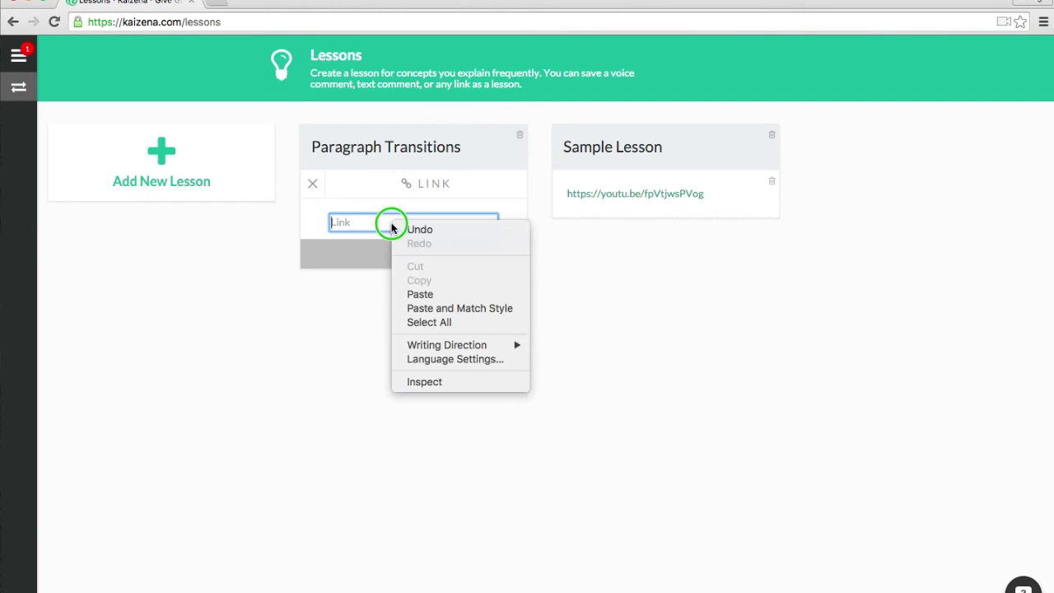
pyautogui.click(414, 295)
pyautogui.click(397, 263)
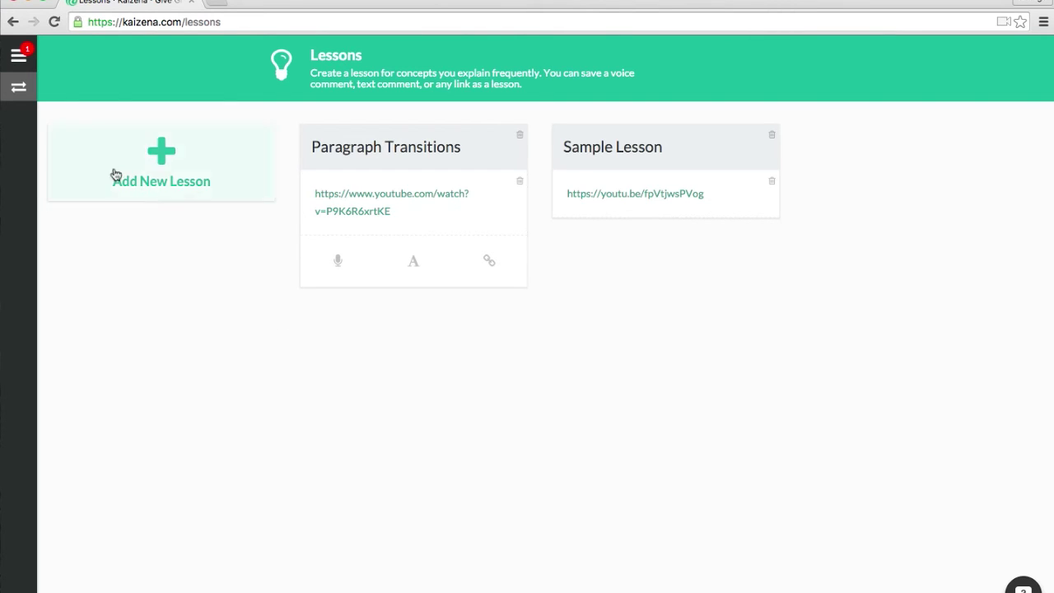
# Return to the Sample Group's student conversation and reopen Administratum via the indent comment
pyautogui.click(20, 59)
pyautogui.click(64, 141)
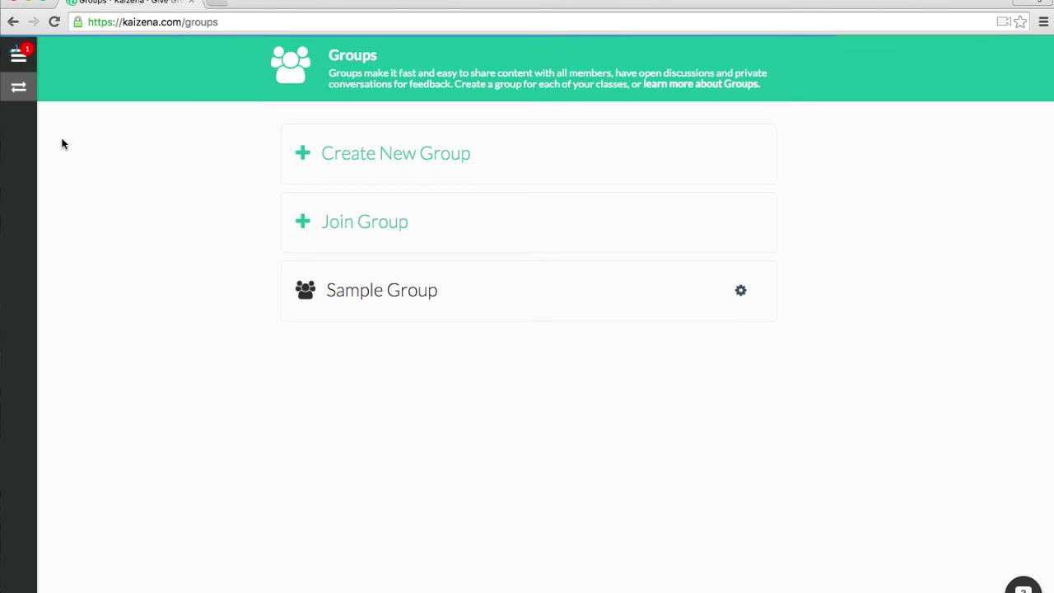
pyautogui.click(353, 290)
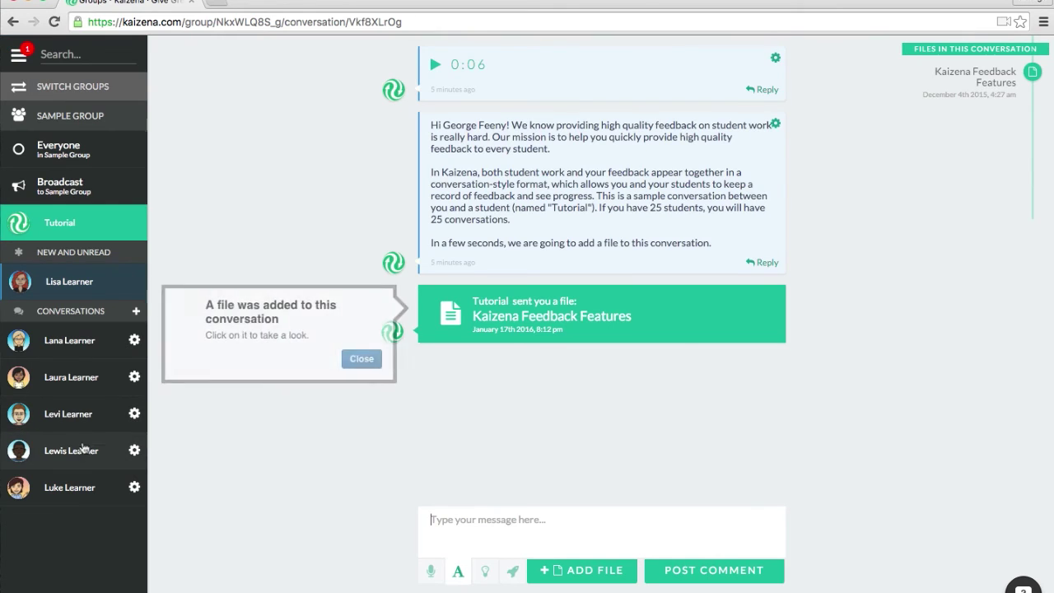
pyautogui.click(82, 451)
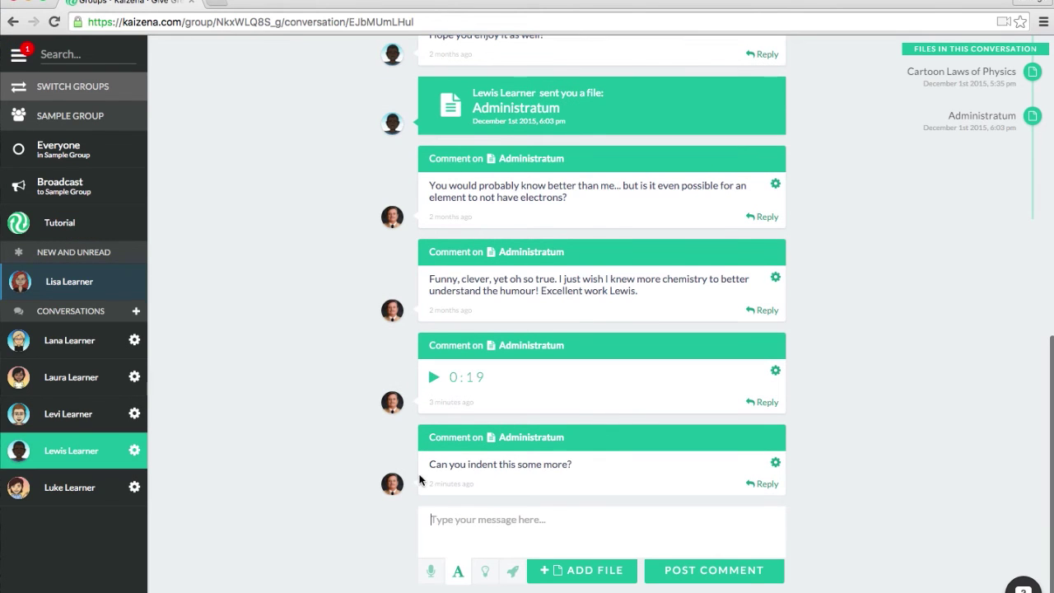
pyautogui.click(603, 473)
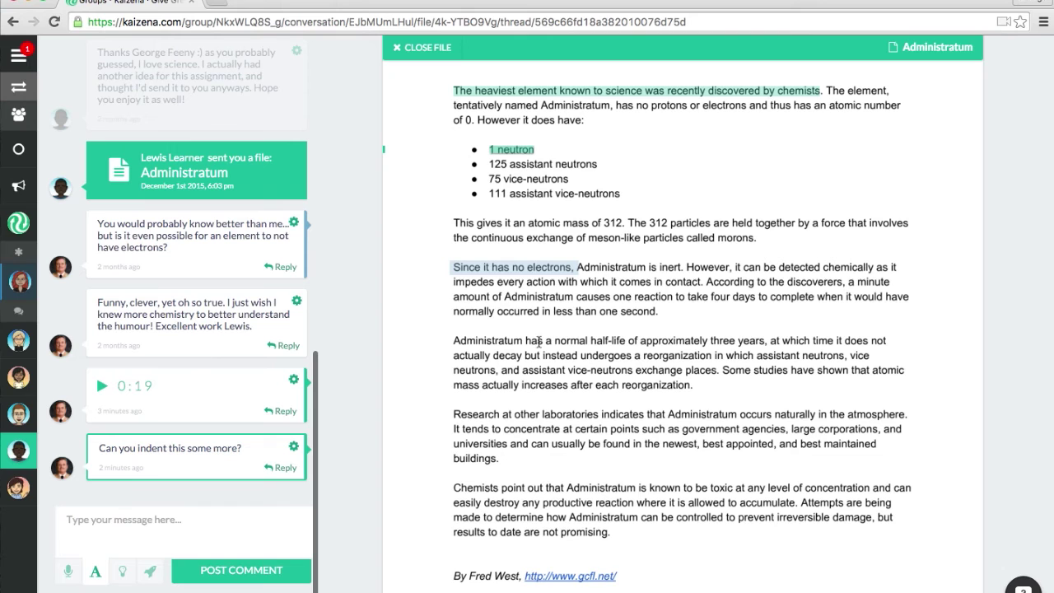
# Highlight the atomic mass of 312 sentence and attach the 'Paragraph Transitions' lesson to it
pyautogui.moveTo(454, 222); pyautogui.dragTo(625, 222)
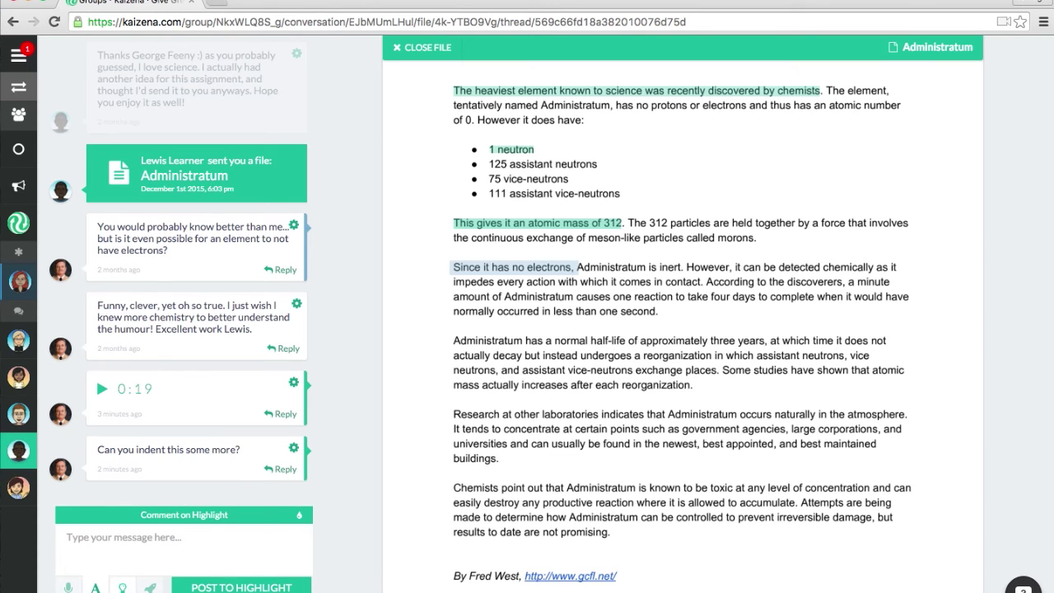
pyautogui.click(122, 587)
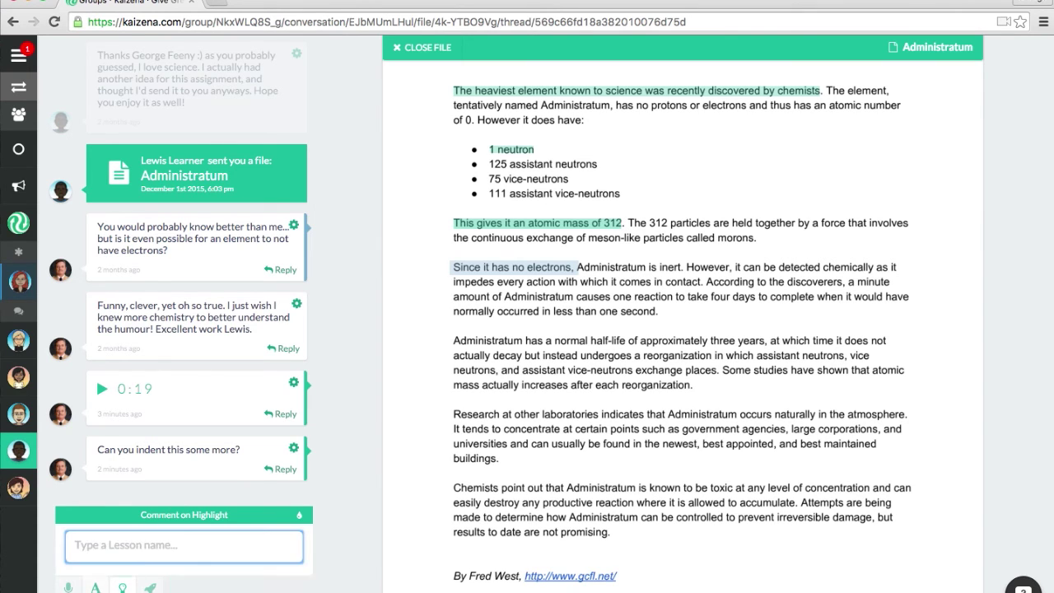
pyautogui.write('Par')
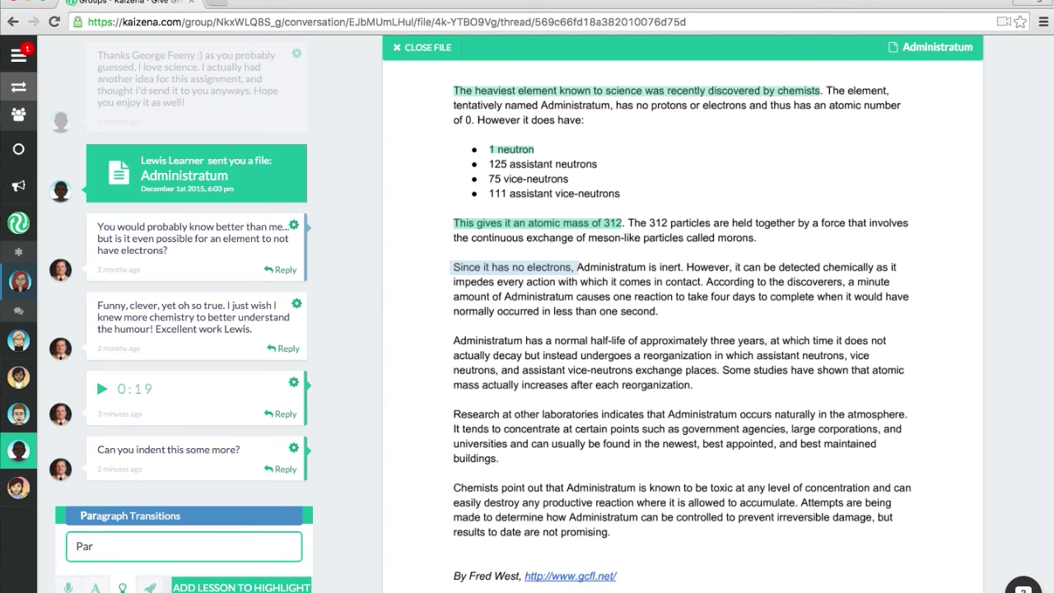
pyautogui.press('Return')
pyautogui.click(236, 588)
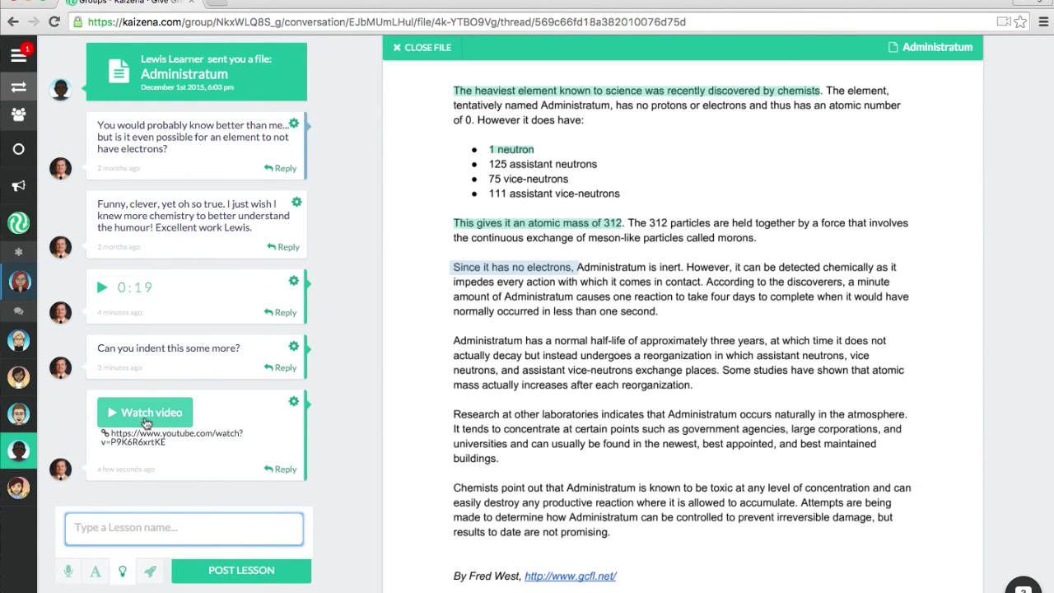
# Expand the lesson comment, play its embedded video briefly, pause it, and scroll the thread
pyautogui.click(145, 423)
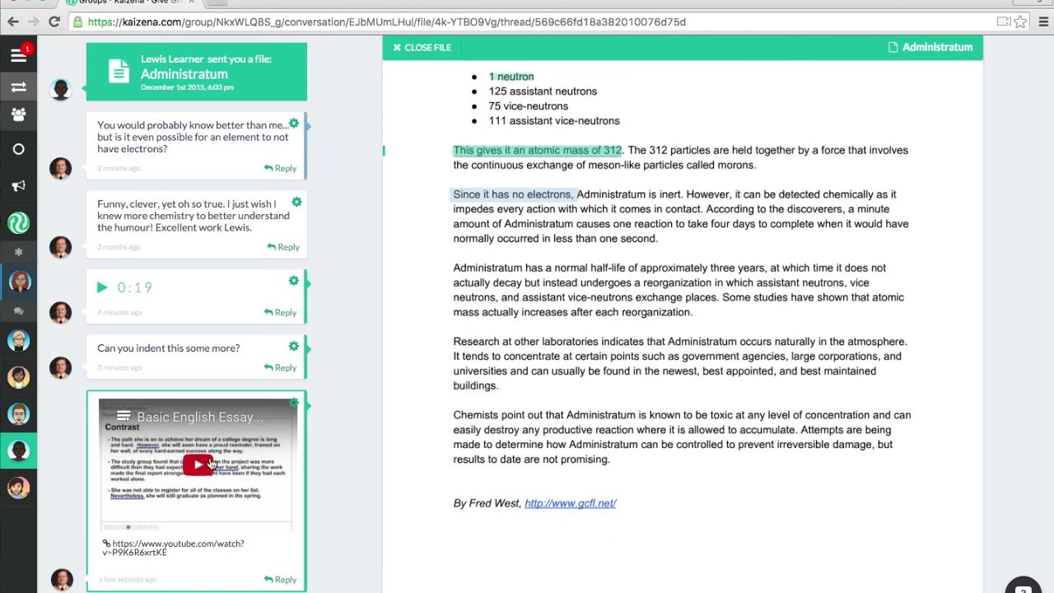
pyautogui.click(196, 467)
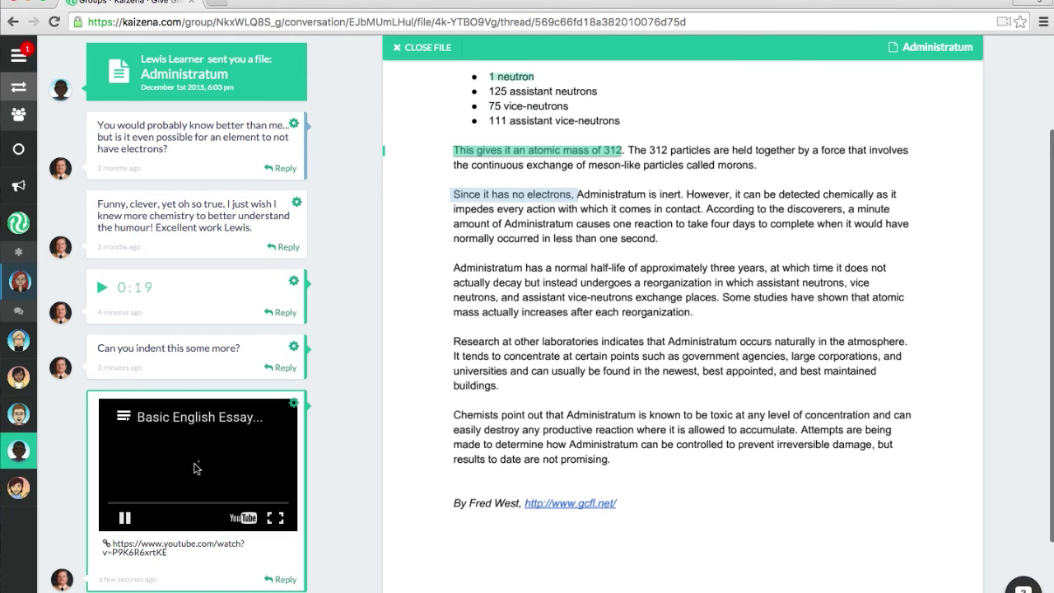
pyautogui.click(124, 517)
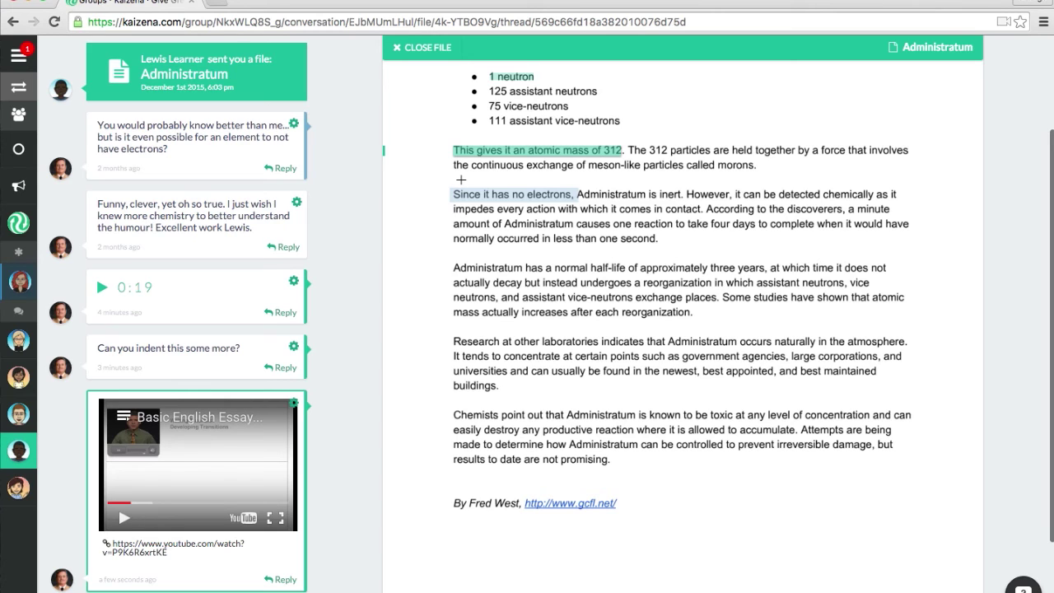
pyautogui.scroll(-1, 469, 273)
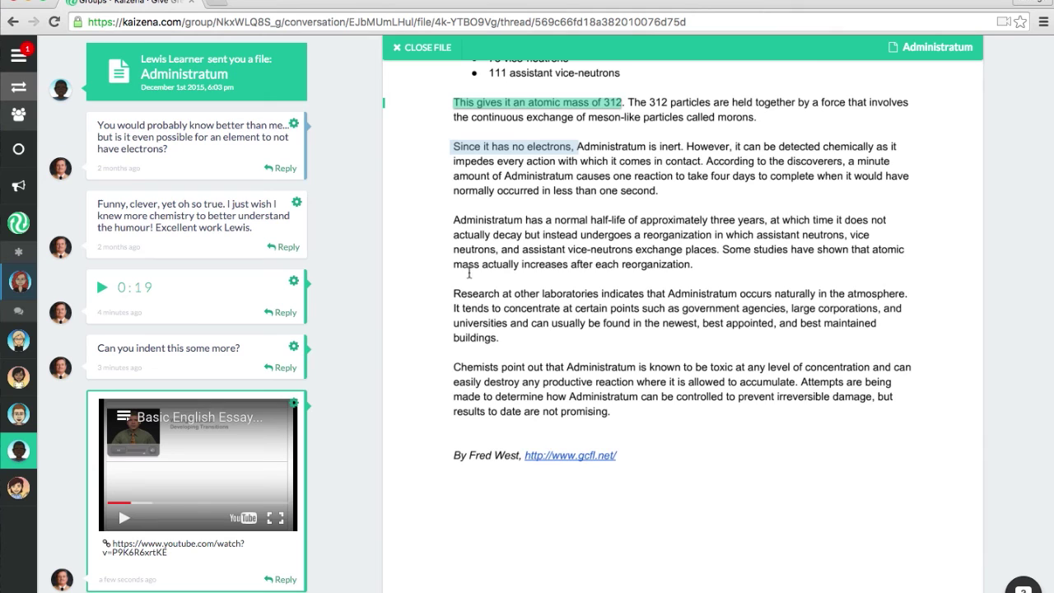
pyautogui.scroll(-3, 321, 394)
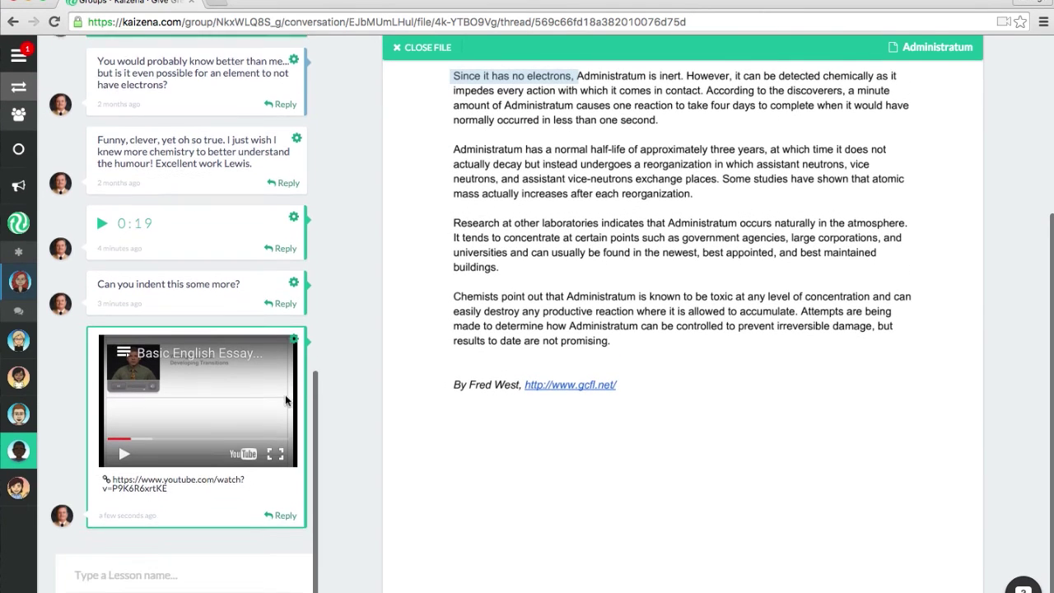
pyautogui.scroll(-2, 285, 395)
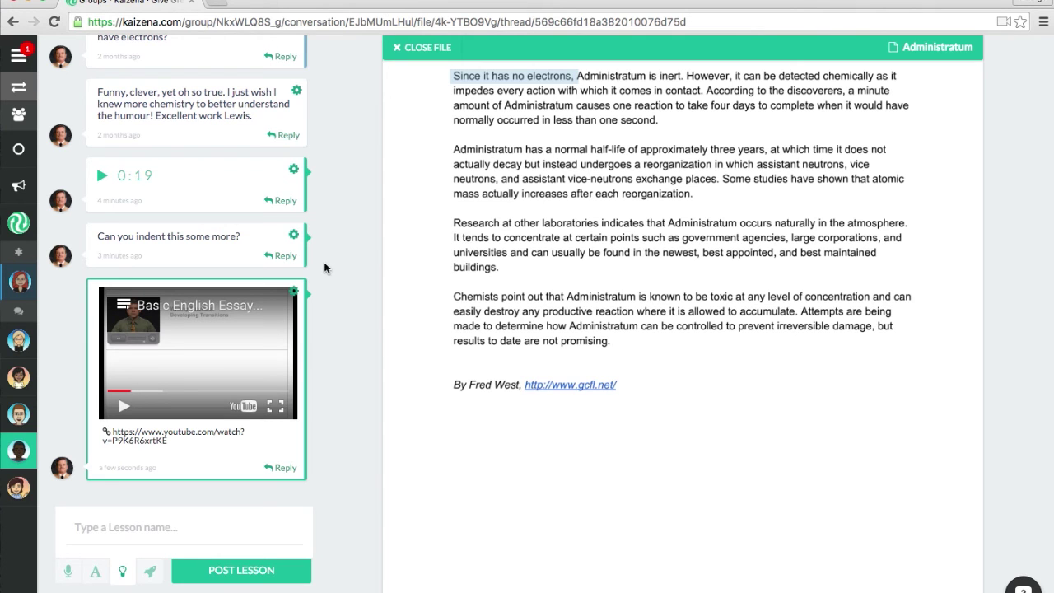
# Create a skill named 'conclusion' on the Skills page
pyautogui.click(19, 56)
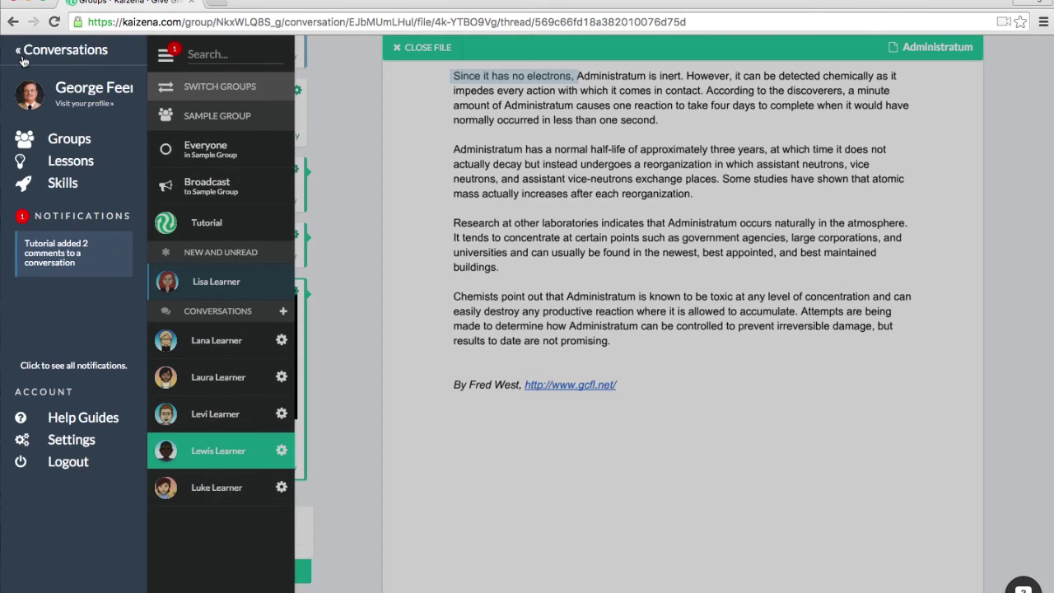
pyautogui.click(56, 185)
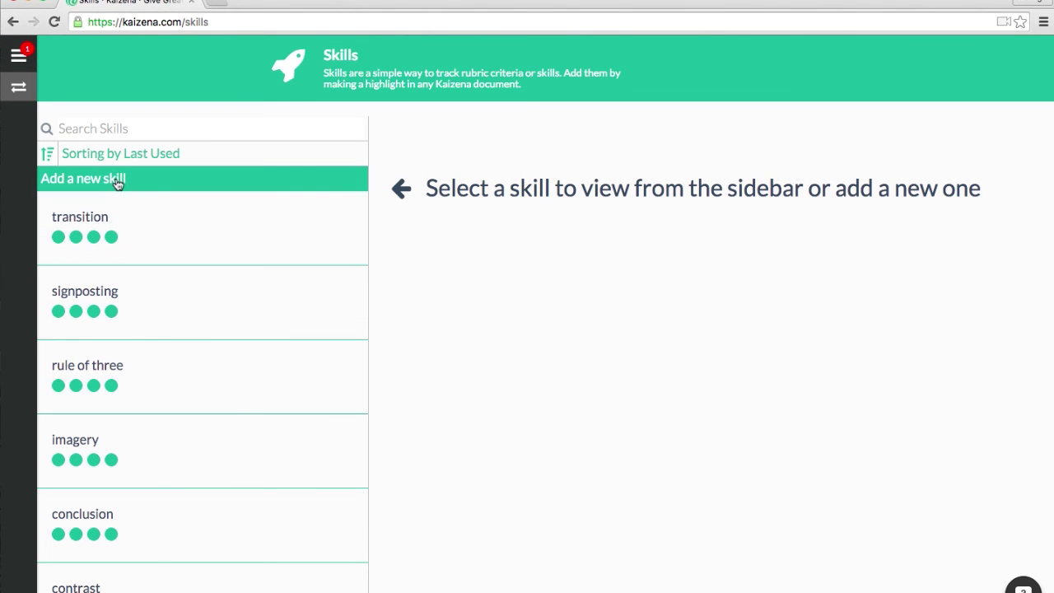
pyautogui.click(86, 181)
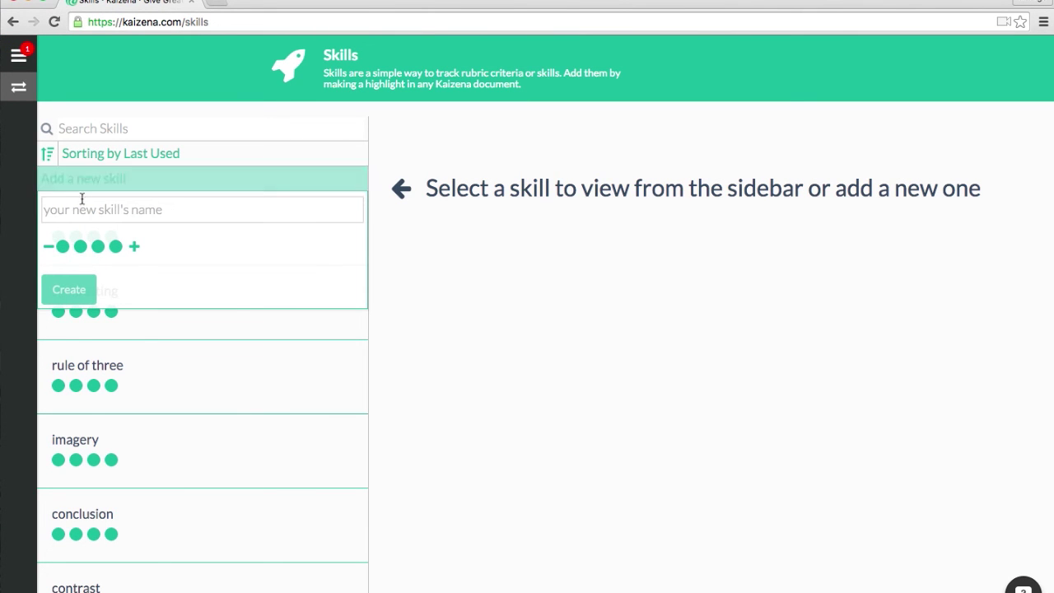
pyautogui.click(82, 206)
pyautogui.write('conclusion')
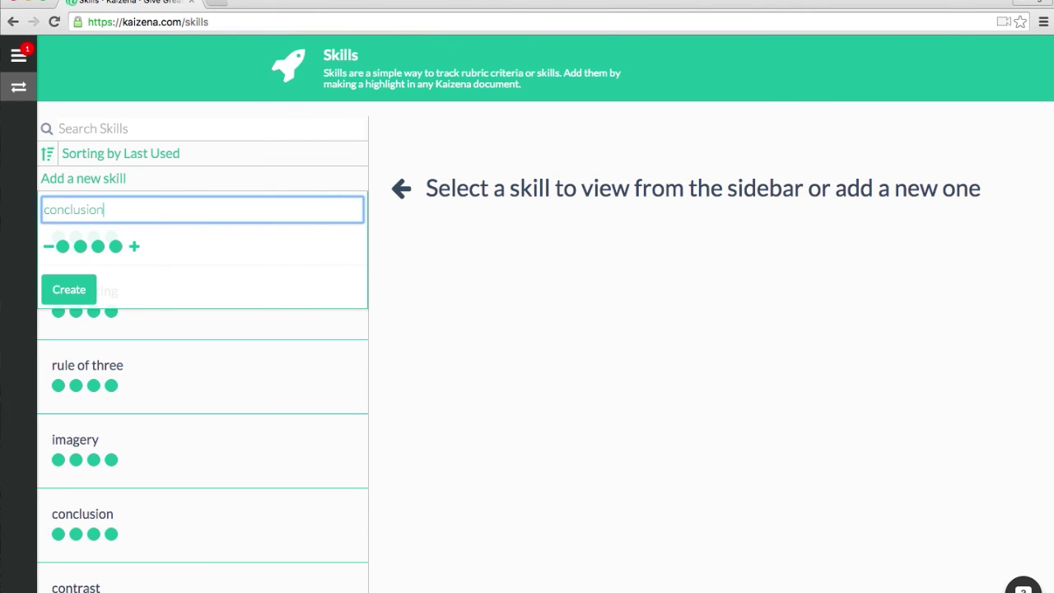
pyautogui.click(69, 292)
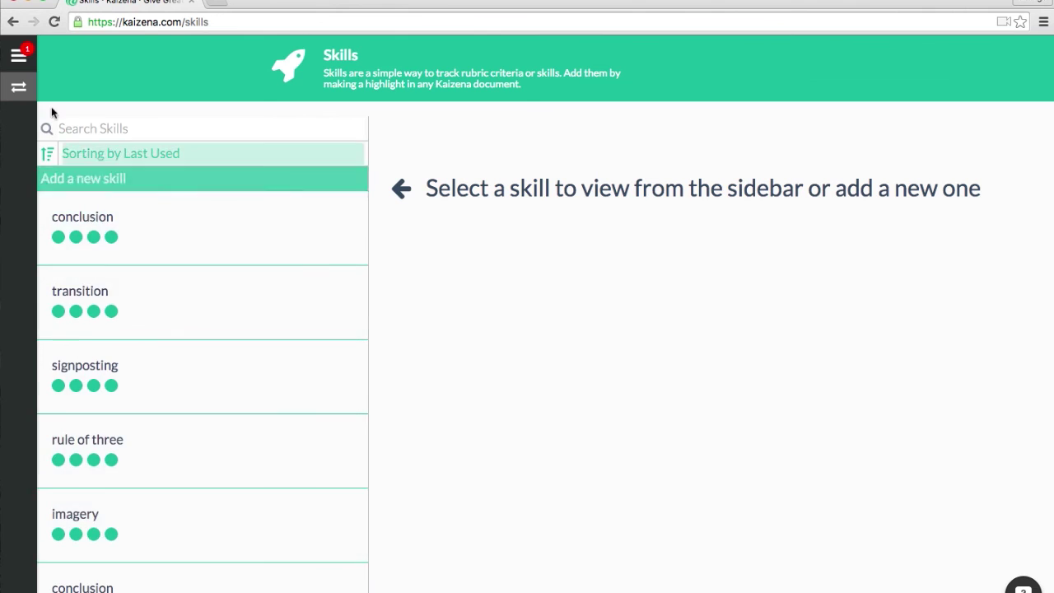
# Reopen the Administratum essay via Groups, Sample Group and the student's conversation
pyautogui.click(18, 54)
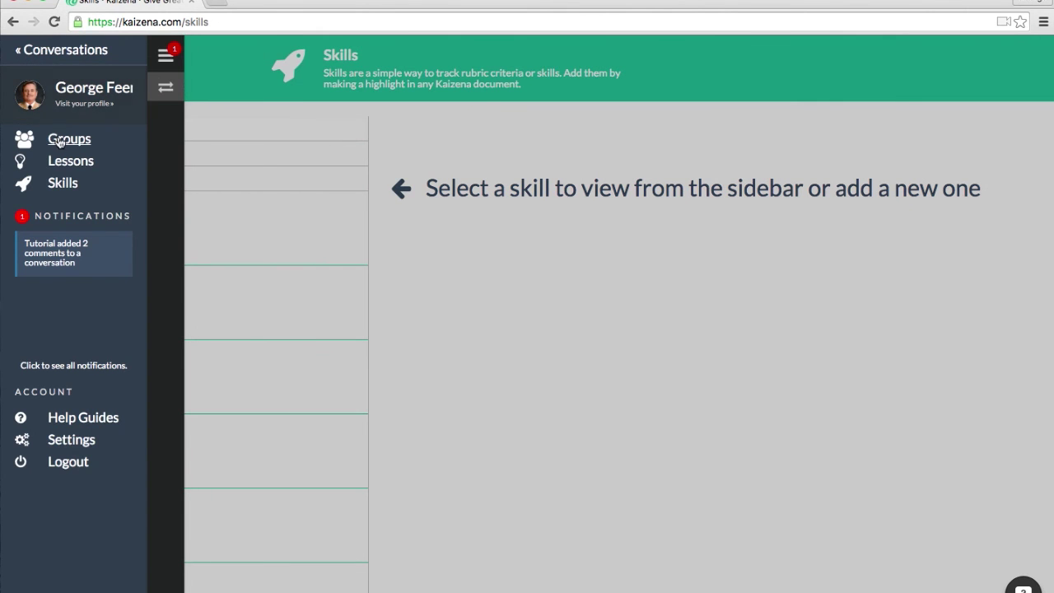
pyautogui.click(60, 140)
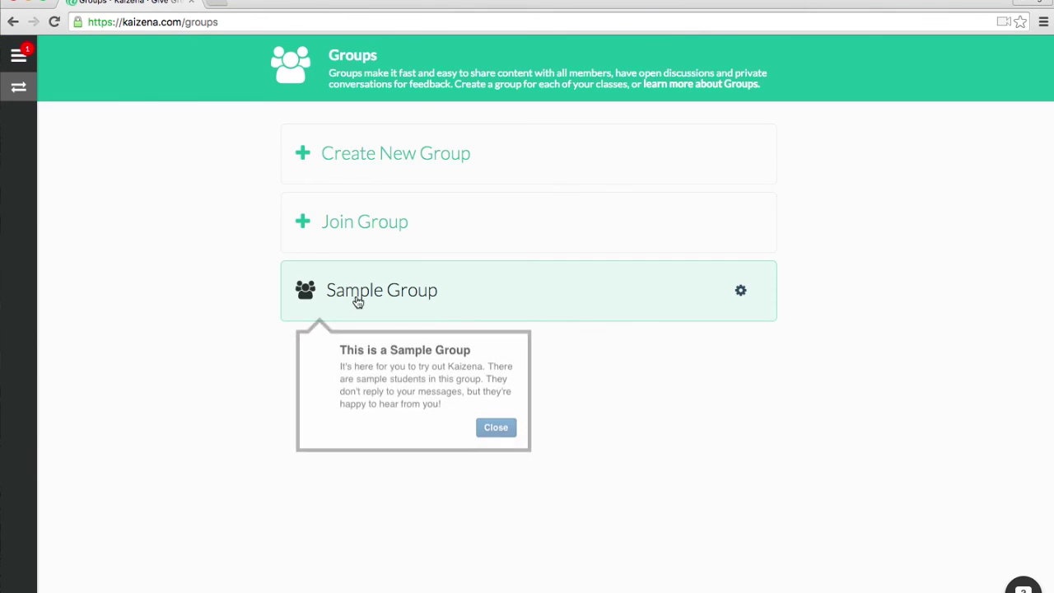
pyautogui.click(358, 304)
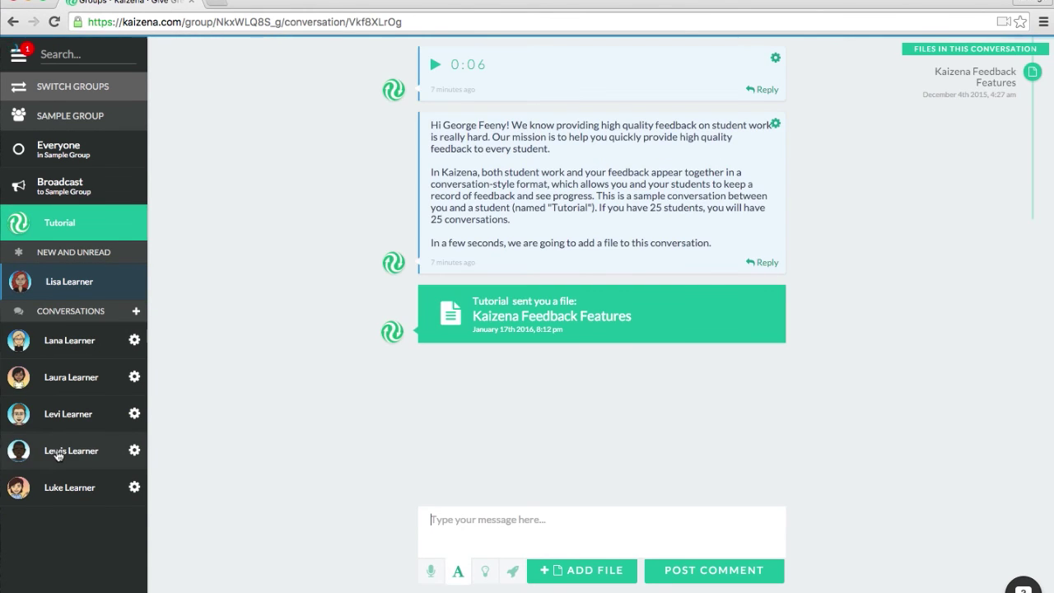
pyautogui.click(56, 452)
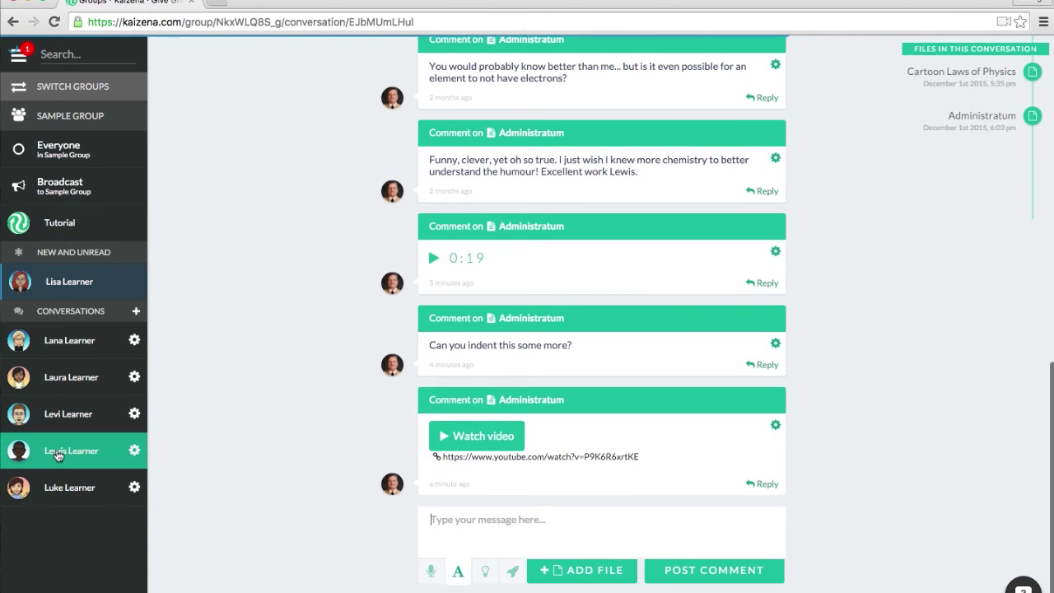
pyautogui.click(629, 403)
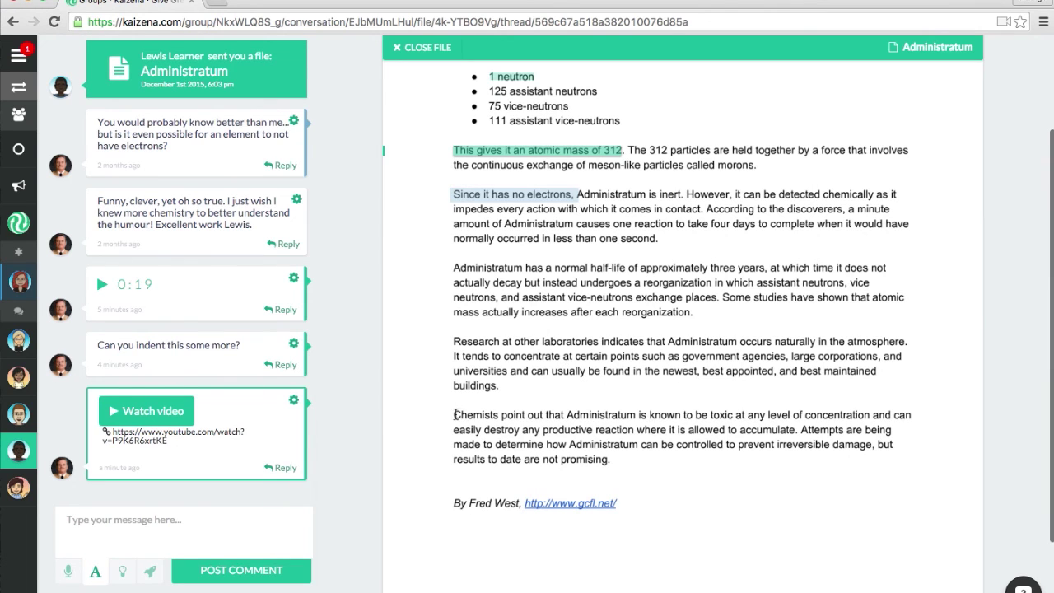
# Highlight 'Chemists point out that Administratum' and post a 'conclusion' skill rating of 3 of 4
pyautogui.moveTo(456, 414); pyautogui.dragTo(636, 416)
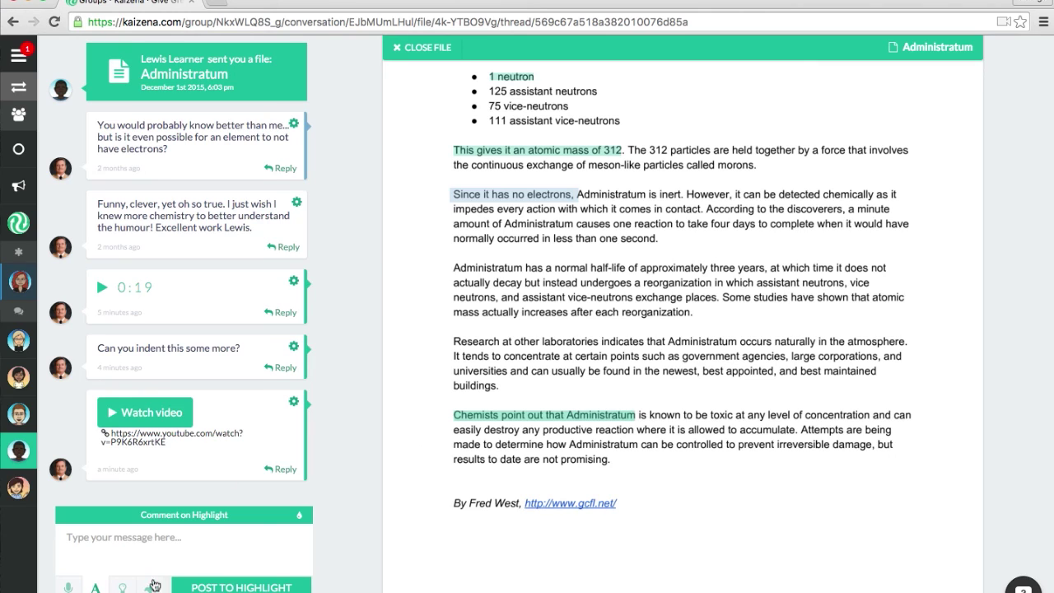
pyautogui.click(150, 586)
pyautogui.write('conclus')
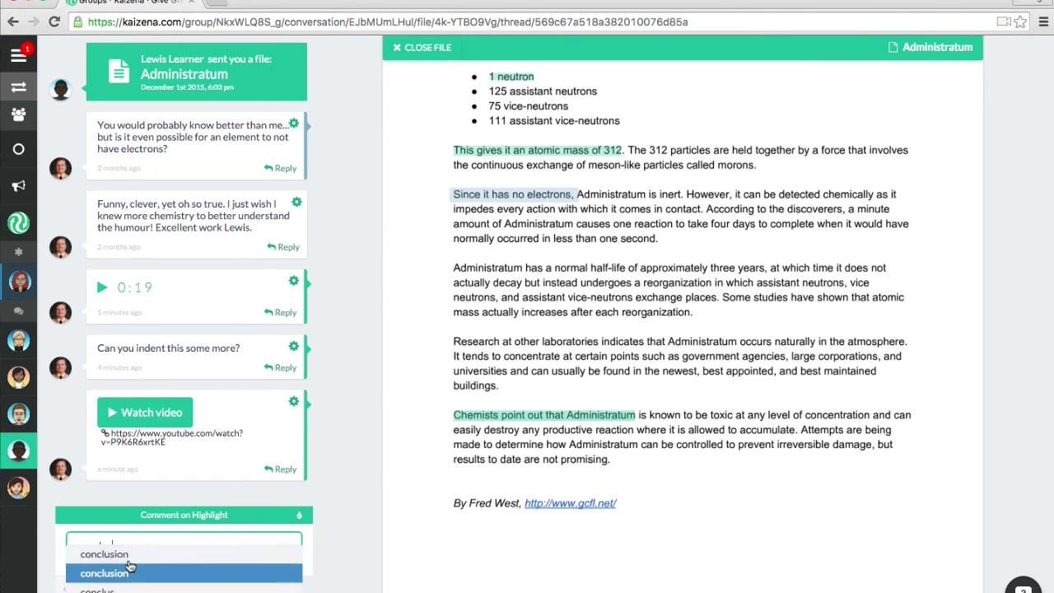
pyautogui.click(124, 555)
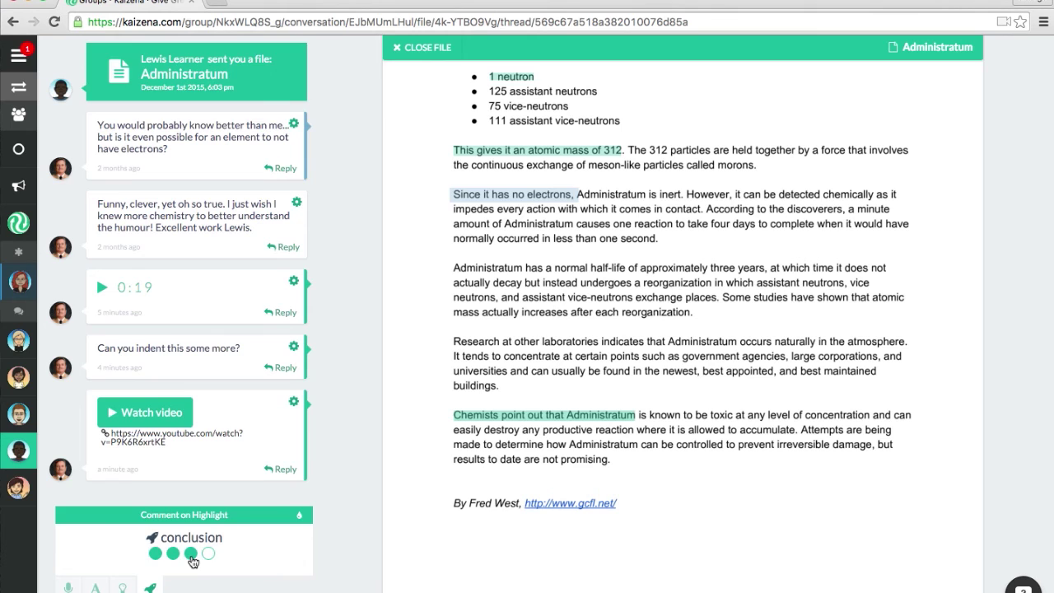
pyautogui.click(191, 554)
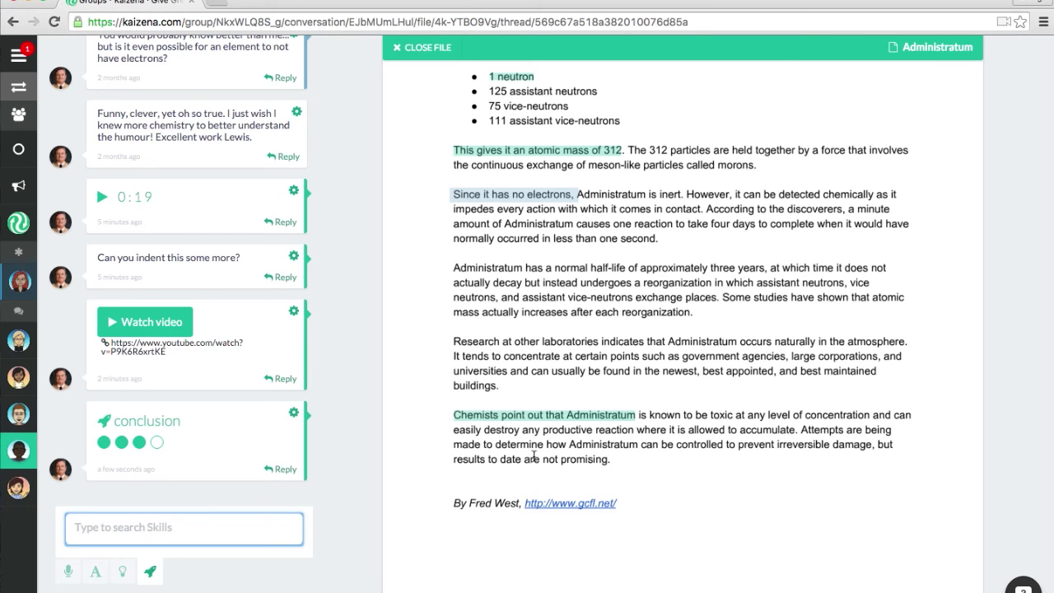
# Close the Administratum essay and review the full conversation ending with the conclusion rating
pyautogui.click(417, 51)
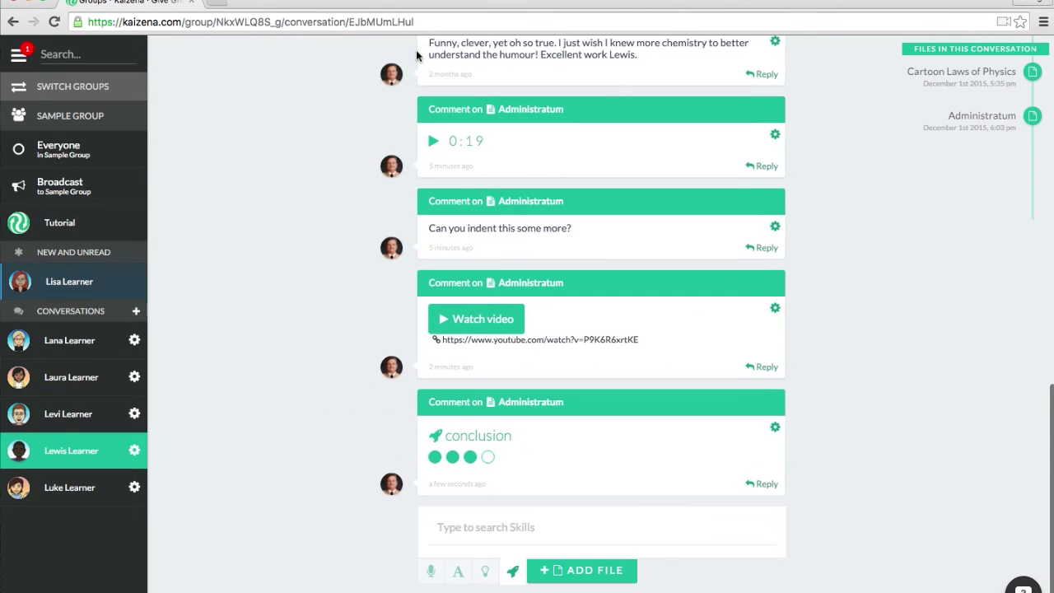
pyautogui.scroll(3, 445, 329)
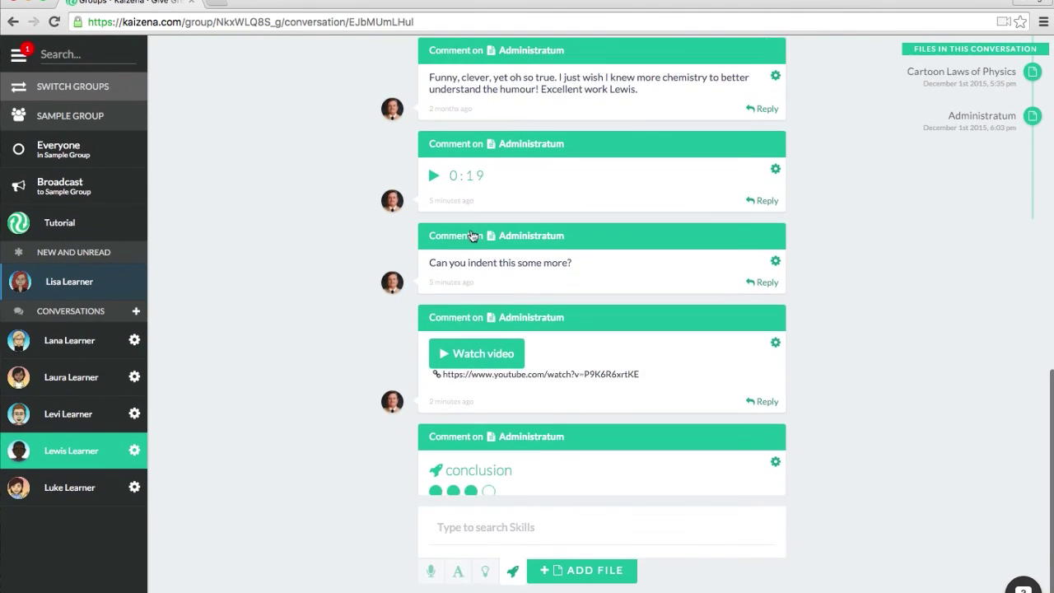
pyautogui.scroll(-3, 473, 236)
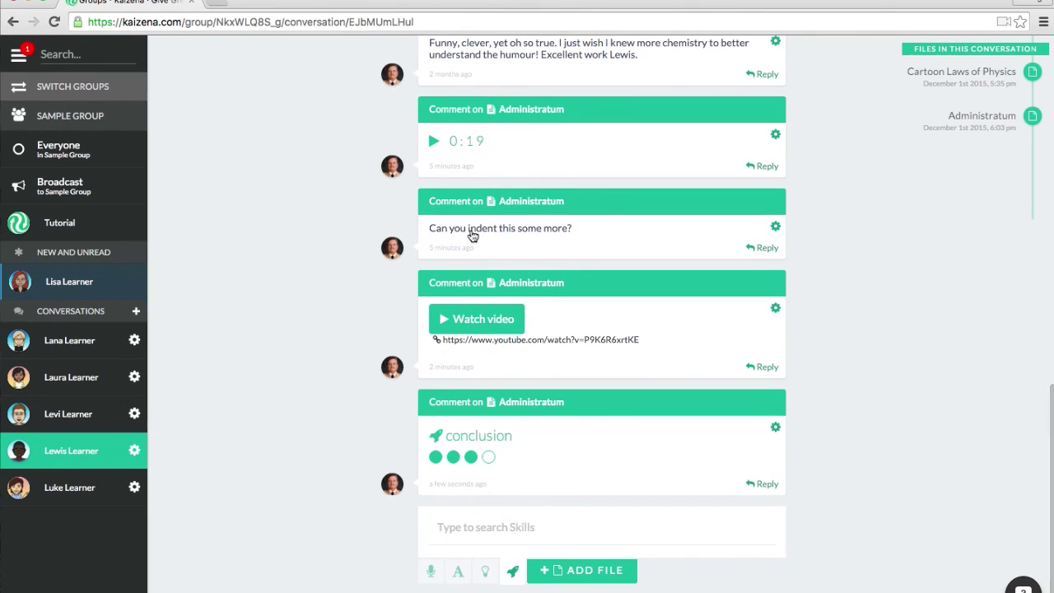